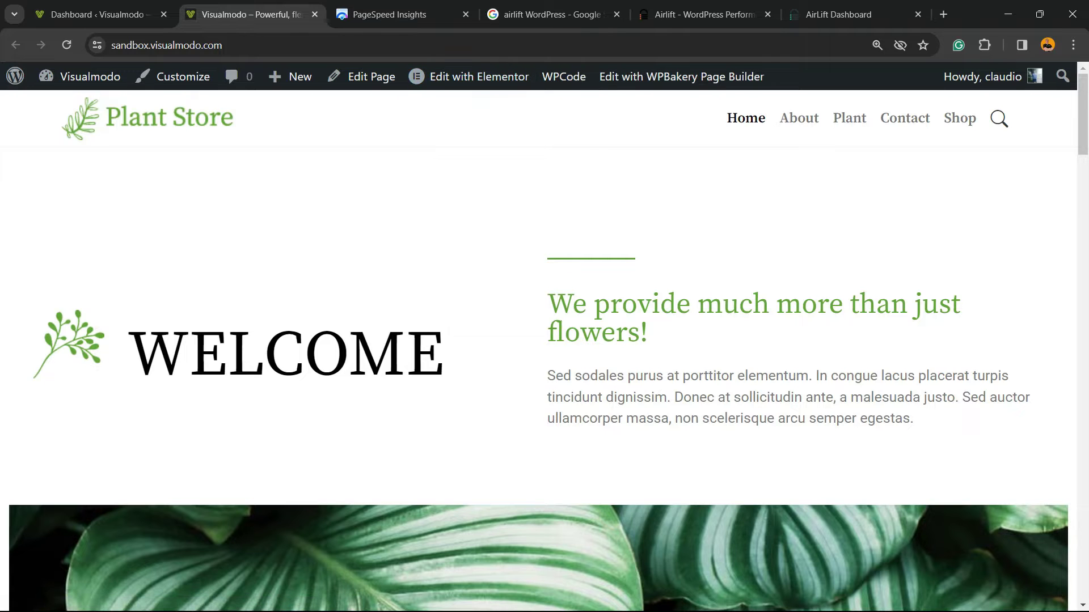
click(238, 46)
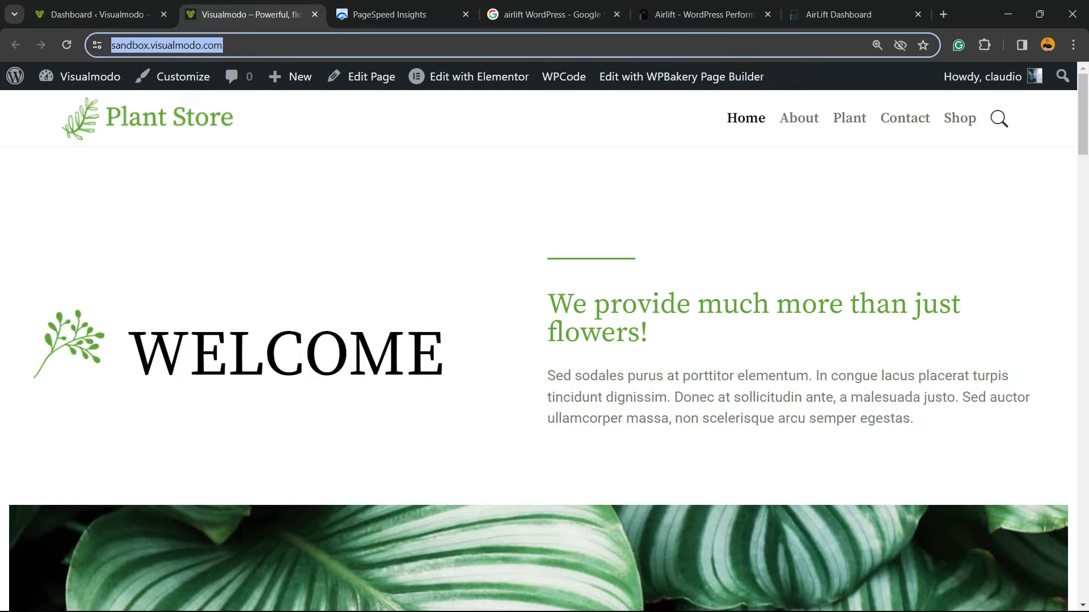
scroll(538, 351, down, 20)
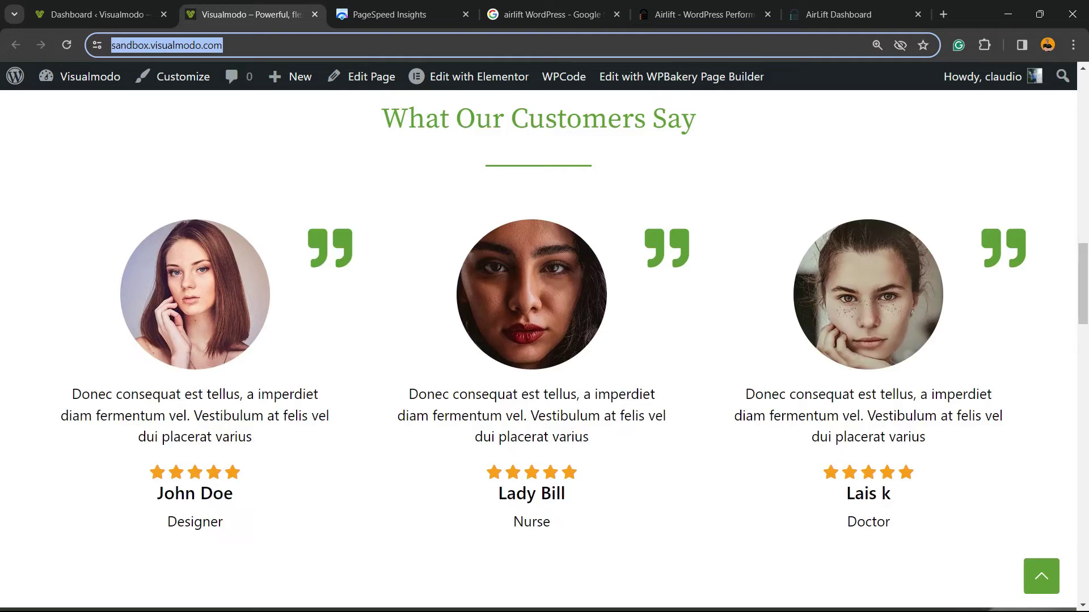
scroll(544, 352, up, 20)
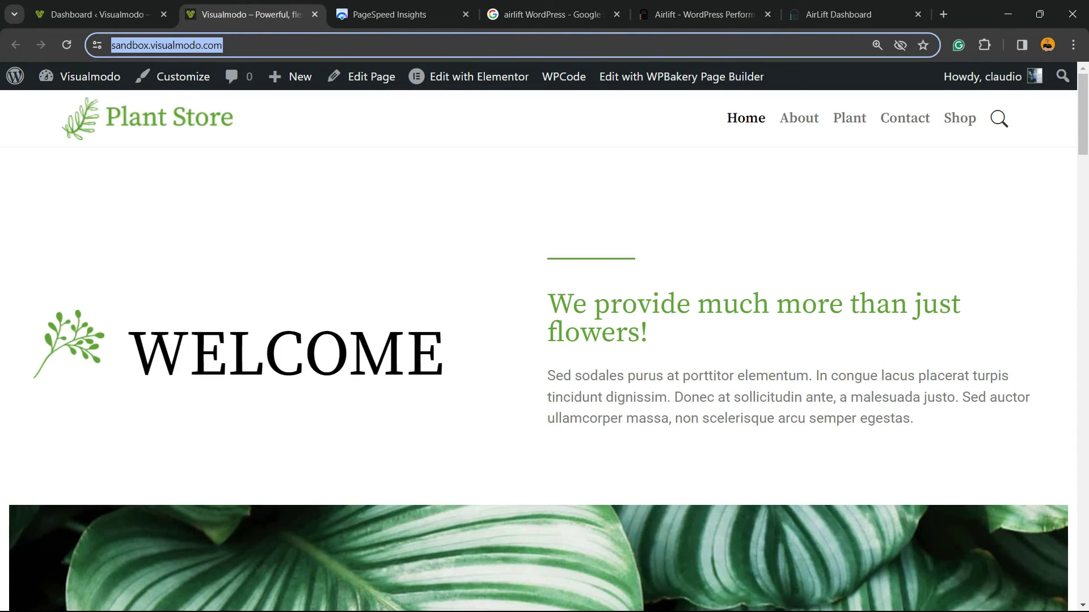
triple_click(246, 45)
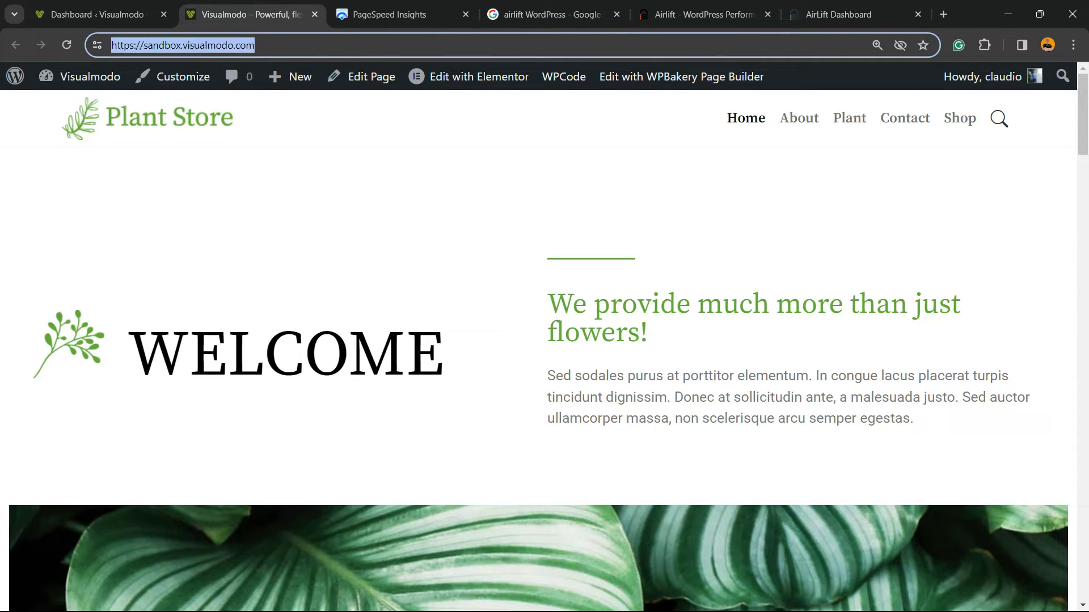
click(363, 193)
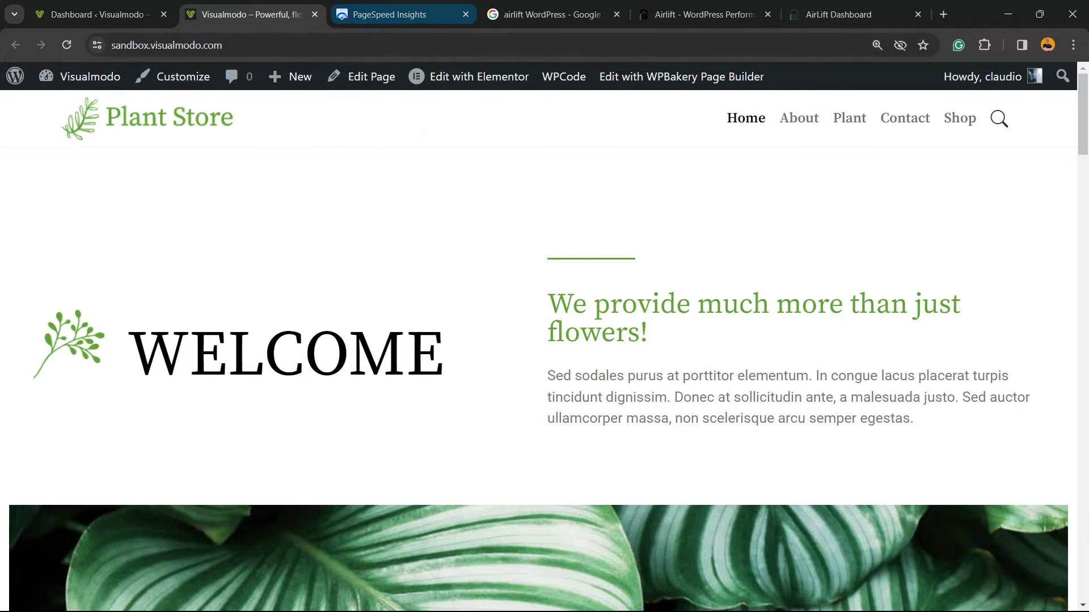
Compare the sandbox.visualmodo.com PageSpeed report's desktop score of 87, then return to mobile Performance 49
click(397, 15)
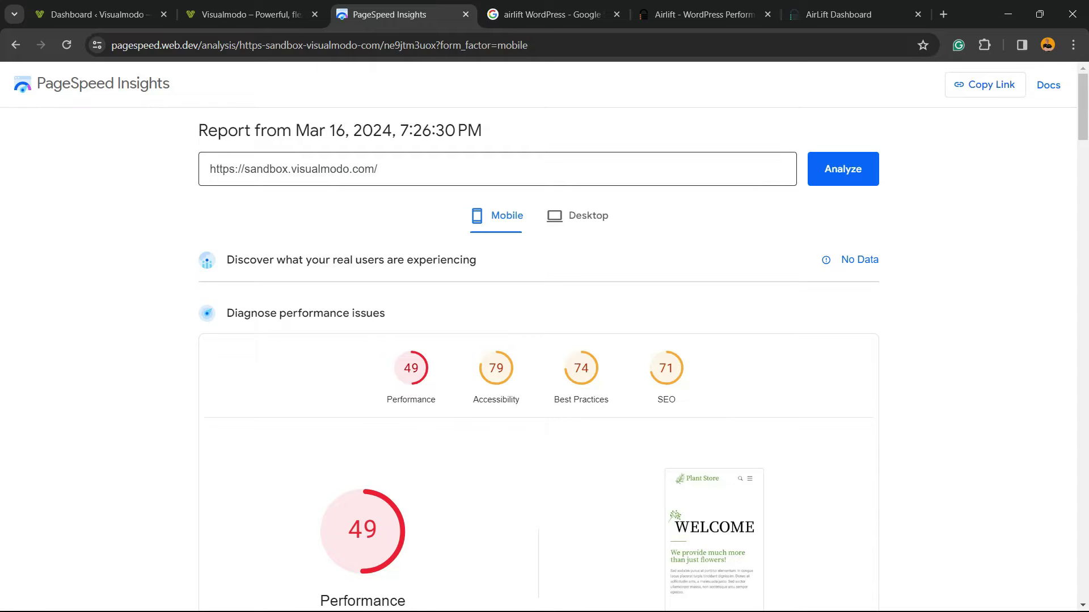
scroll(544, 341, down, 3)
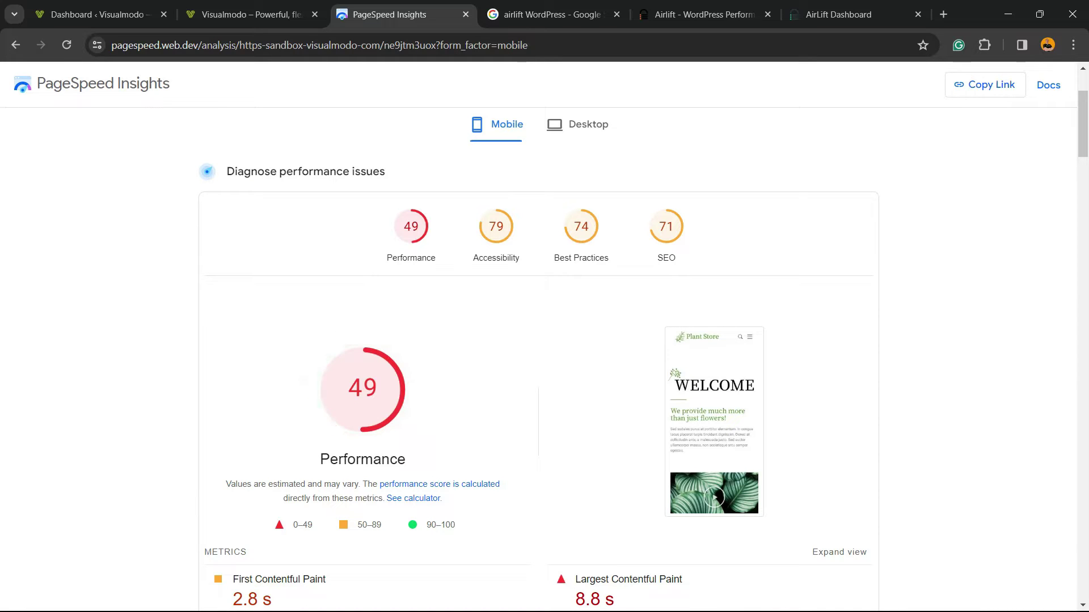
scroll(545, 341, up, 3)
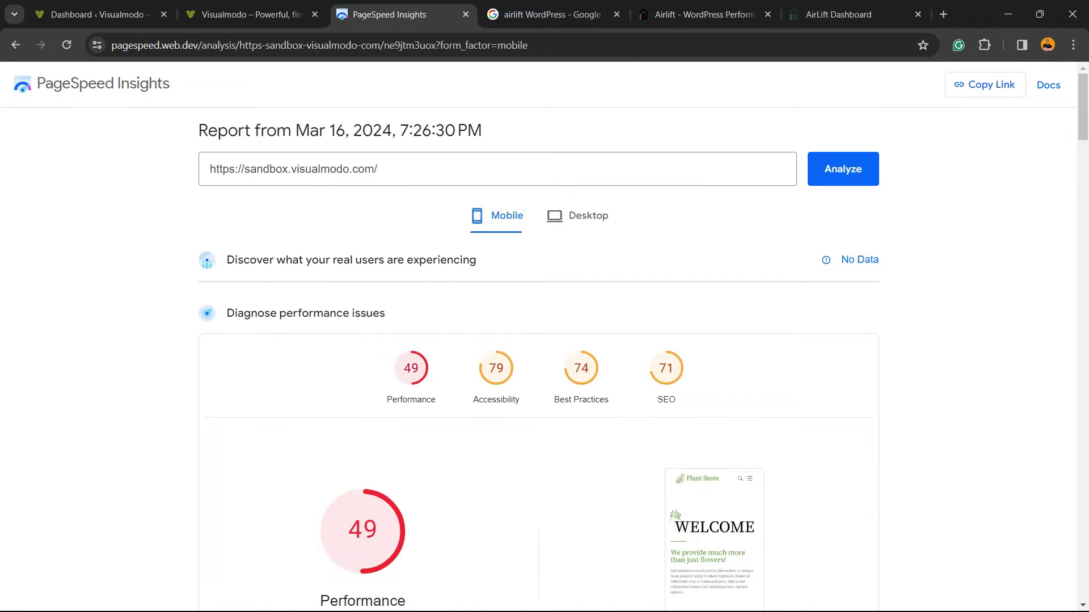
click(578, 216)
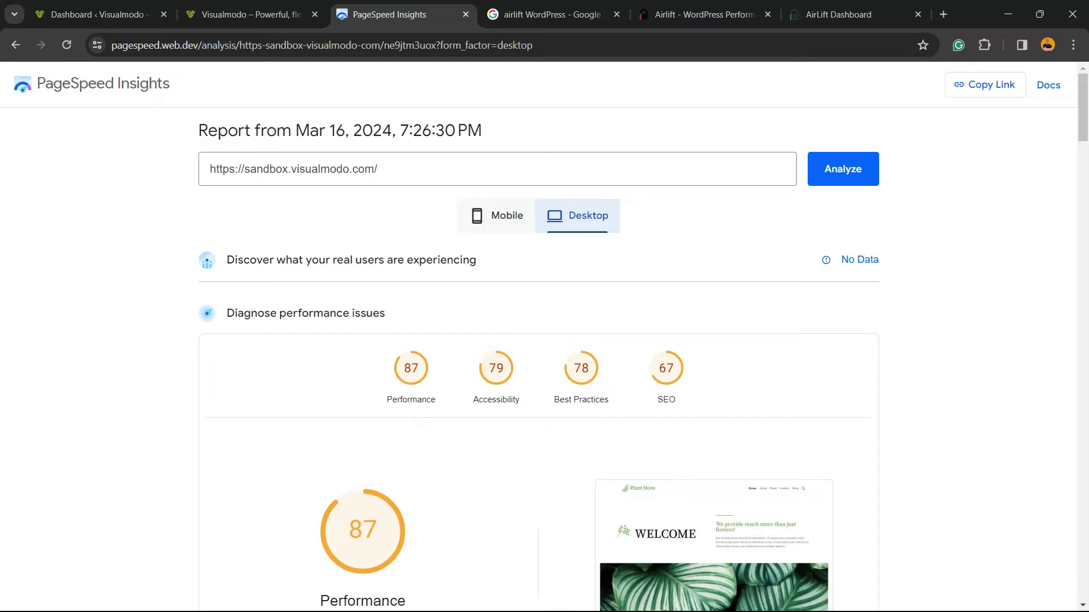
click(496, 216)
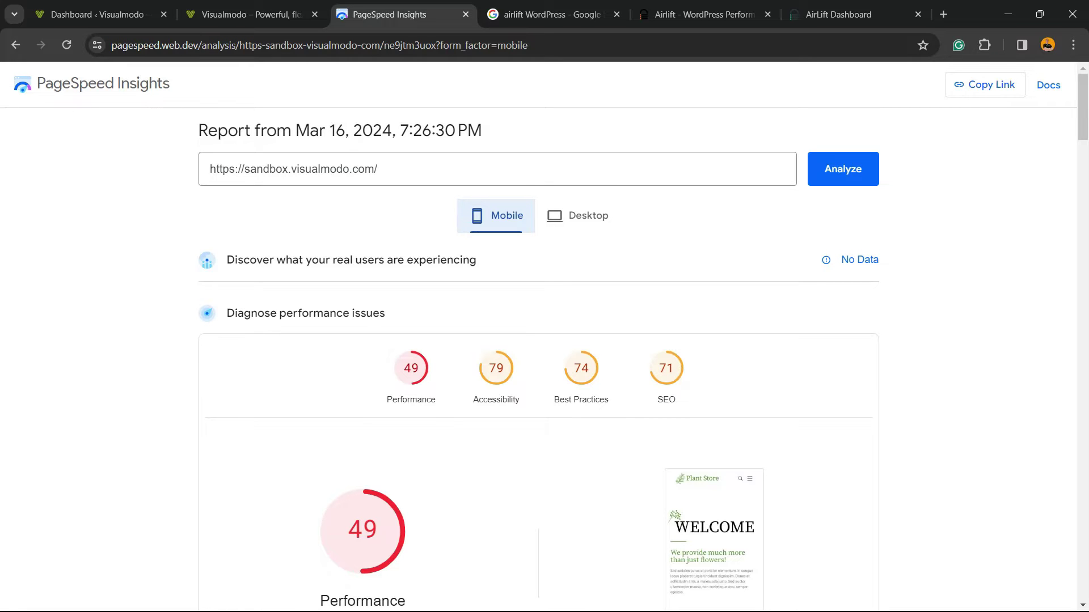
Review the 'airlift WordPress' Google results, with the AirLift WordPress Performance Plugin site listed first
click(545, 15)
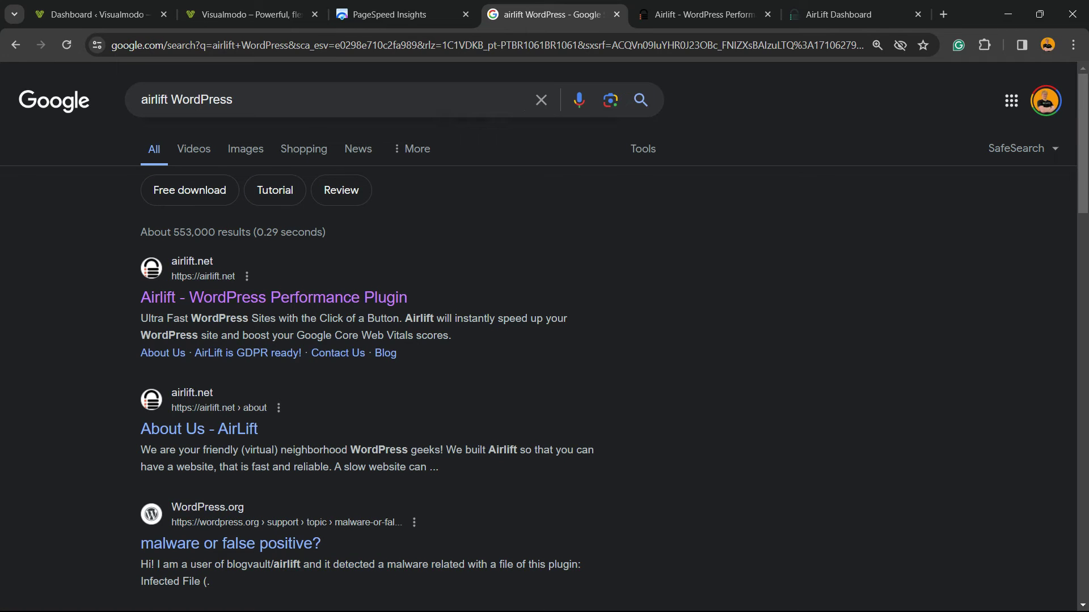
triple_click(193, 100)
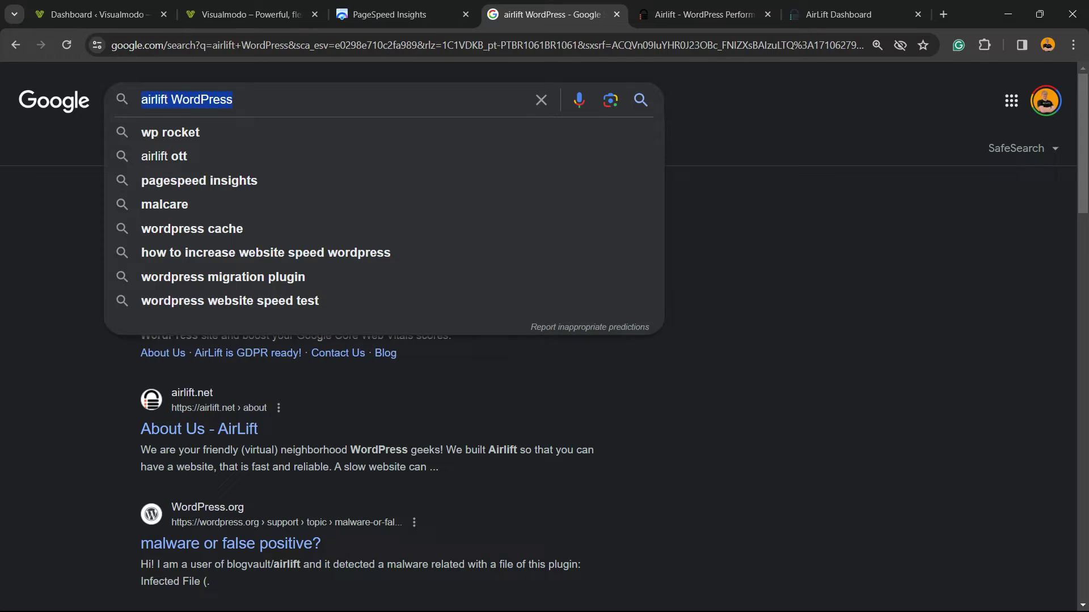
click(794, 283)
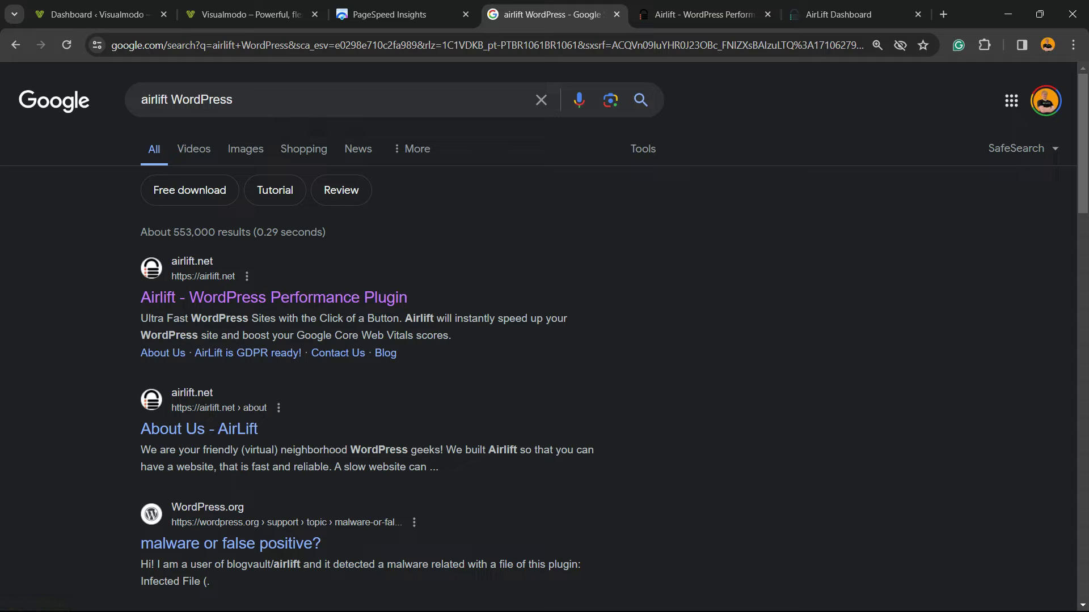
click(704, 14)
click(547, 14)
Open airlift.net and highlight the 'Ultra Fast WordPress Sites' headline and its description paragraph
click(704, 14)
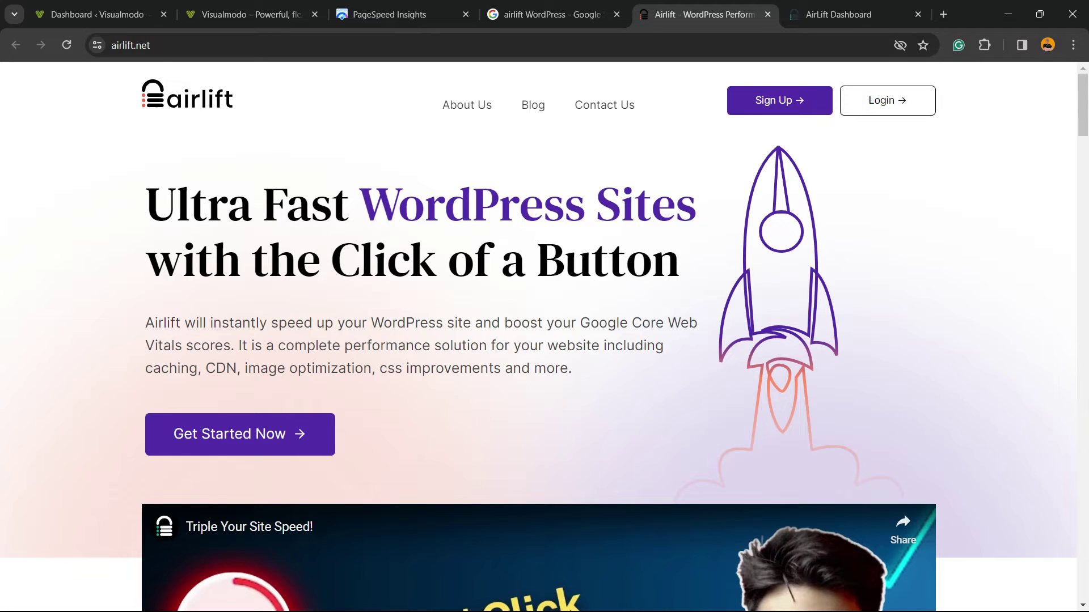
triple_click(413, 233)
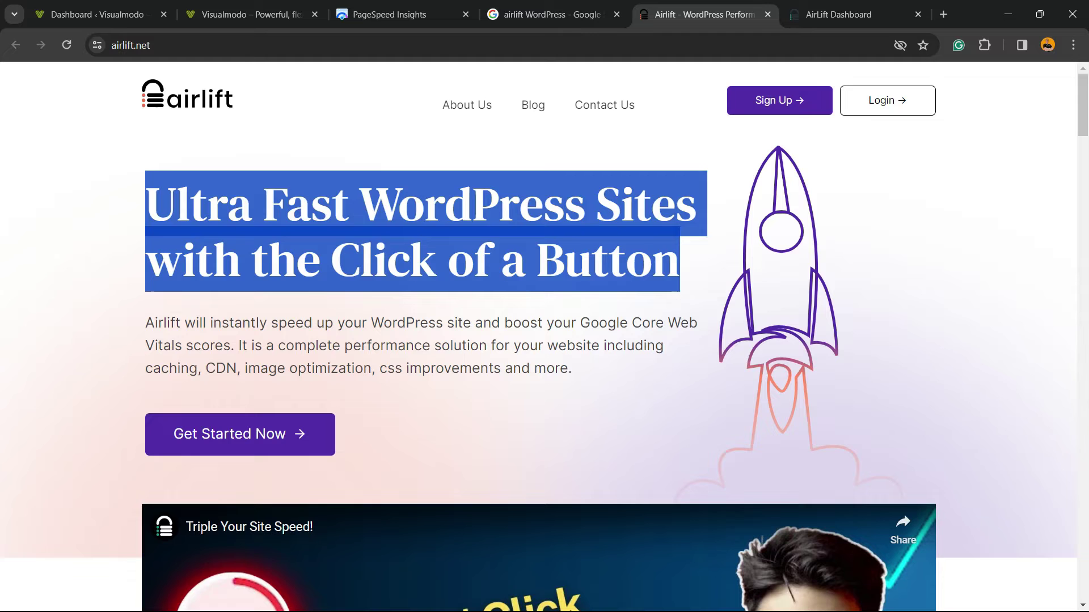
double_click(310, 346)
triple_click(309, 345)
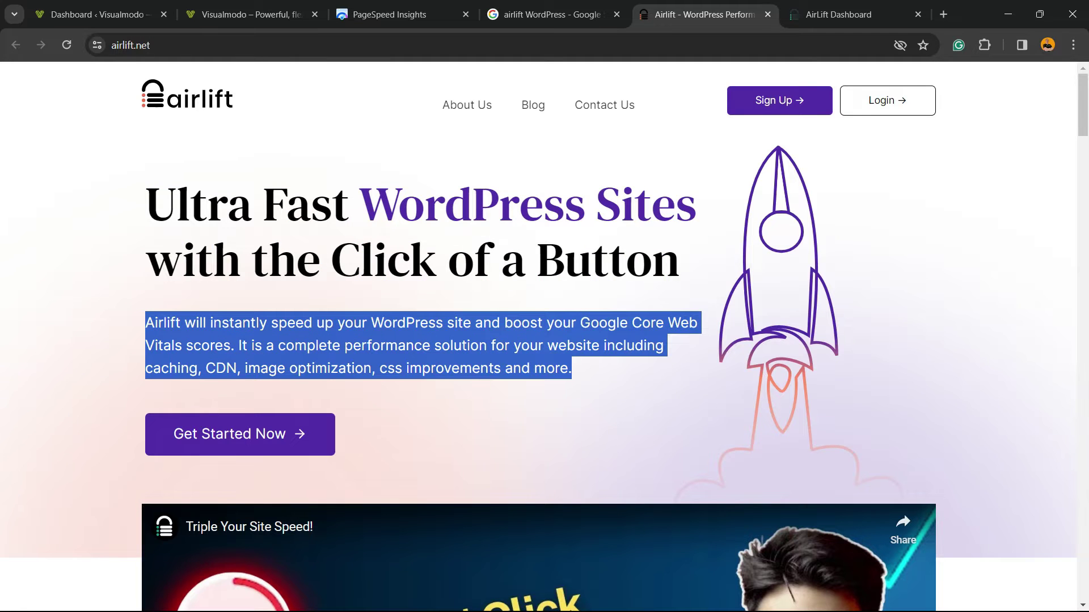
Scroll through the AirLift homepage, then move to the AirLift Dashboard's empty Sites page
scroll(545, 336, down, 5)
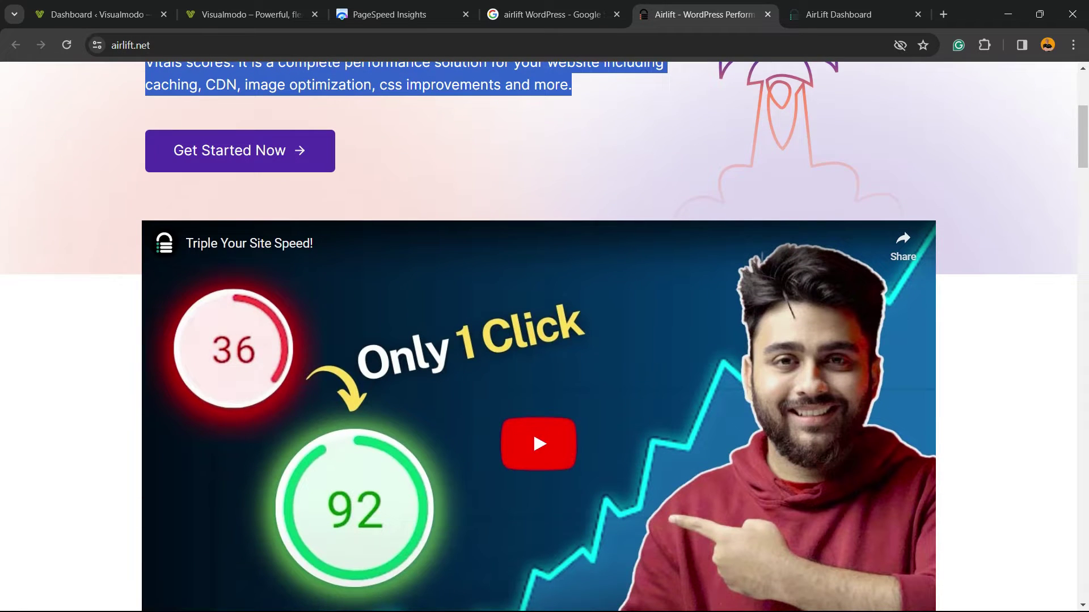
scroll(544, 337, down, 2)
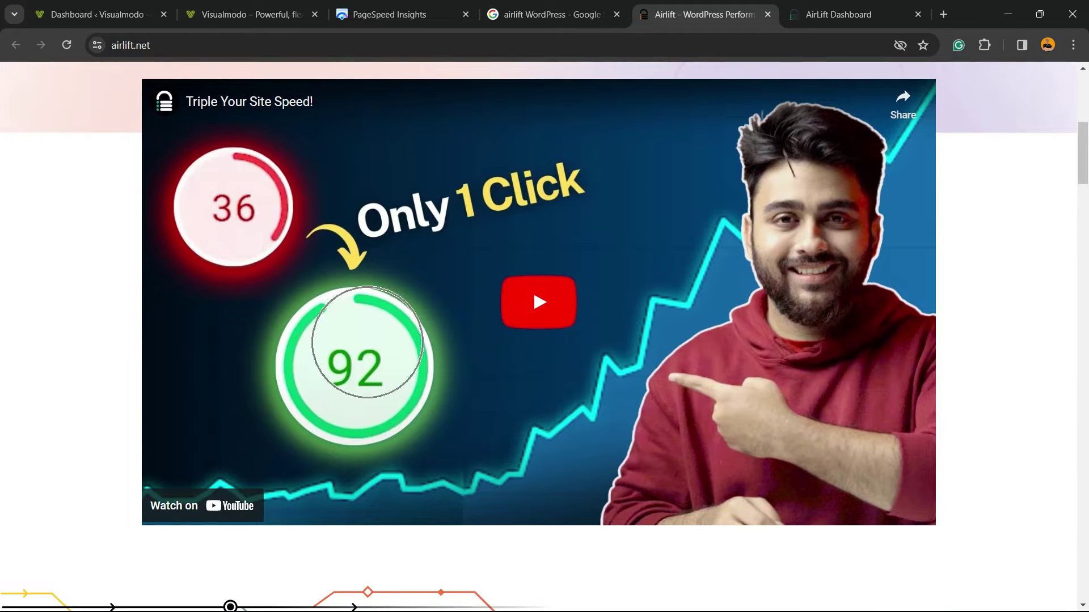
scroll(545, 337, down, 5)
scroll(544, 337, down, 5)
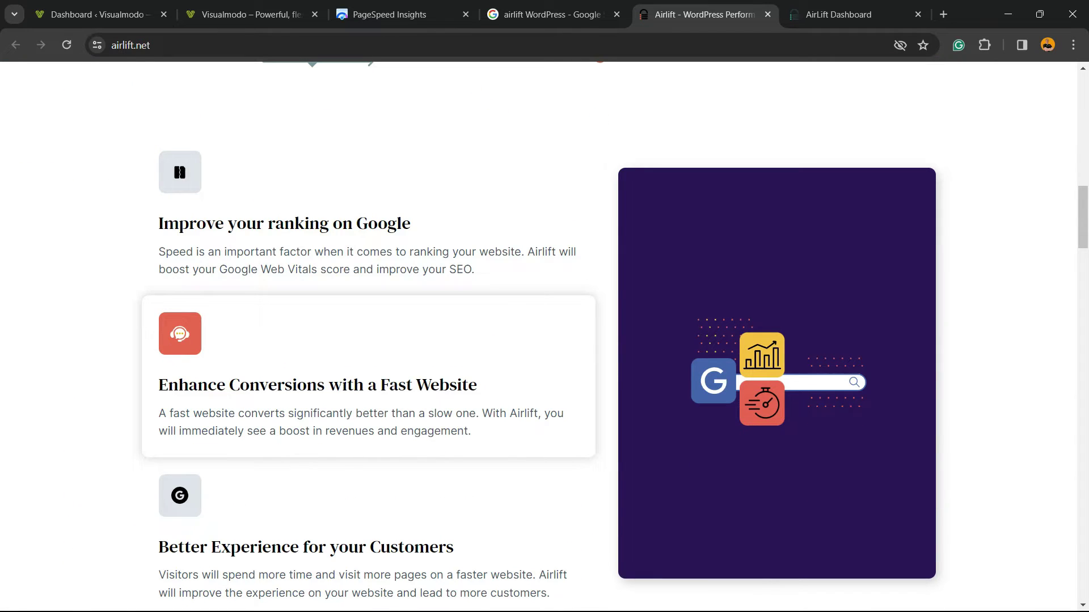
scroll(545, 337, down, 3)
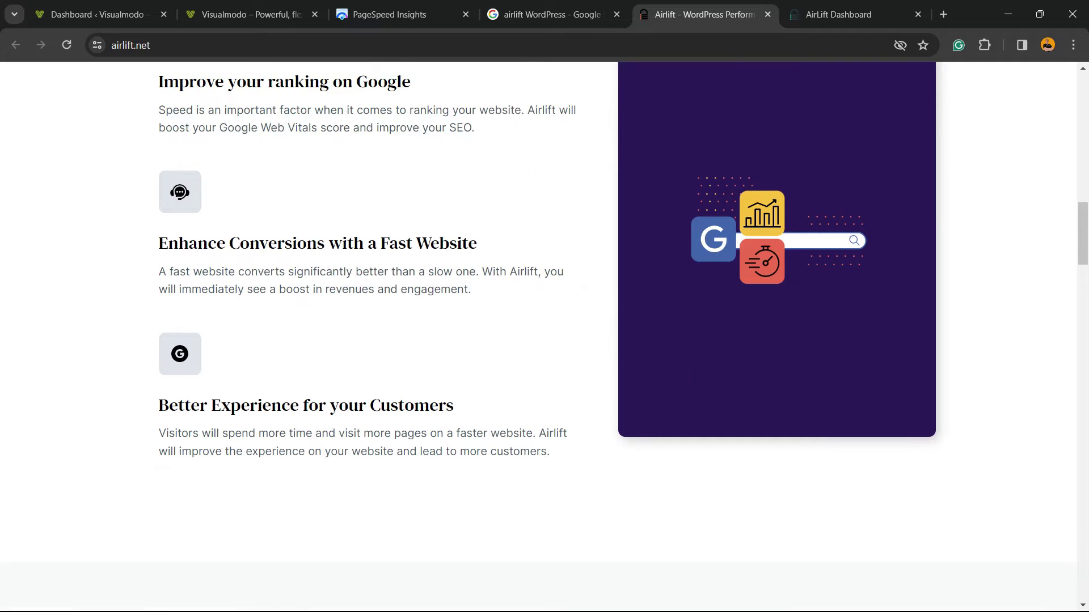
scroll(545, 337, down, 7)
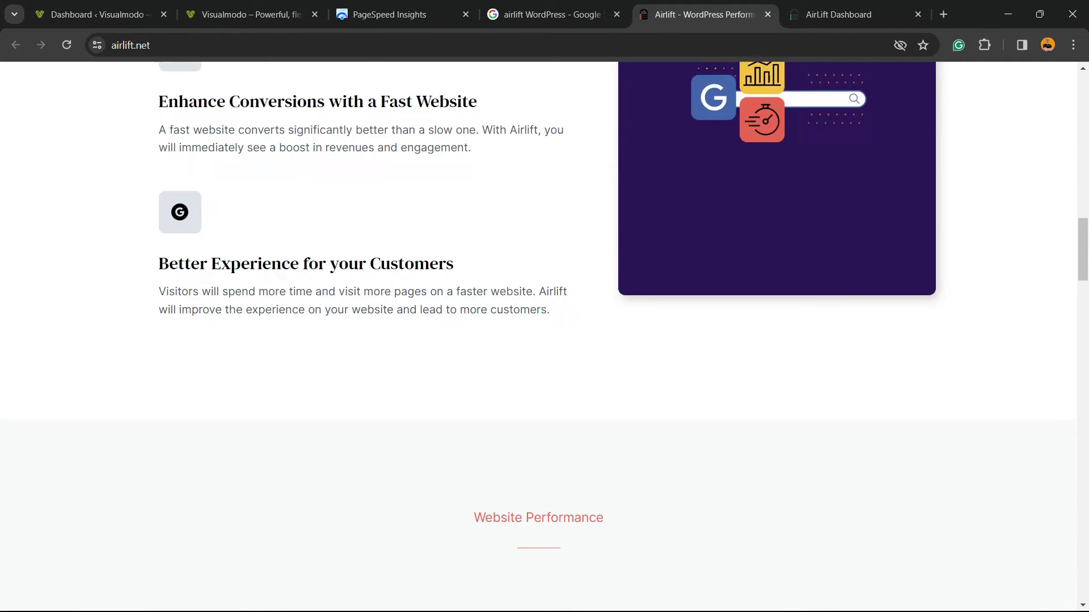
scroll(545, 336, down, 3)
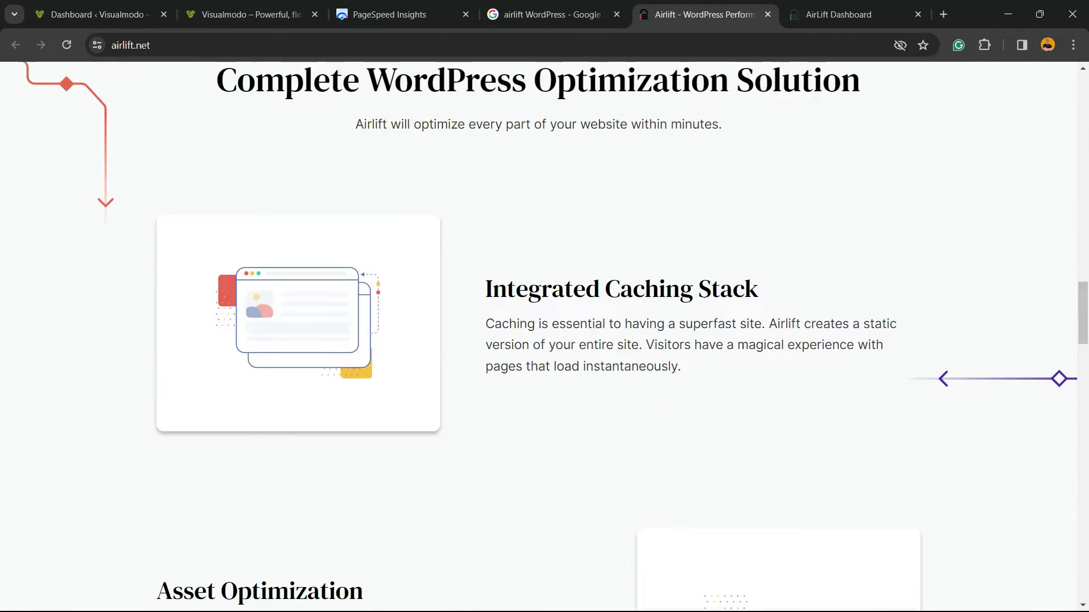
scroll(544, 337, up, 3)
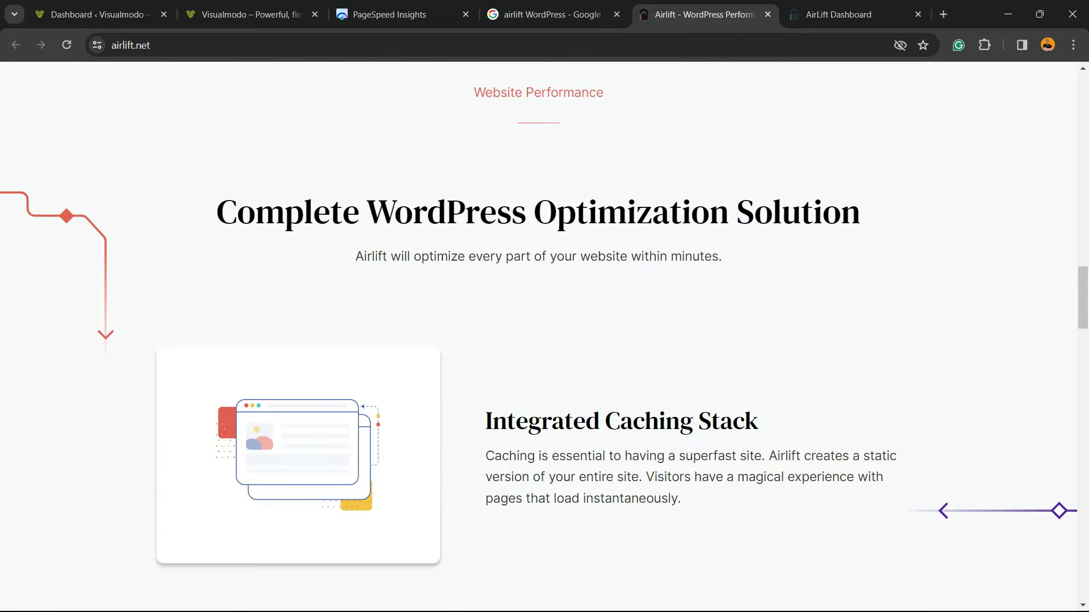
scroll(544, 337, down, 17)
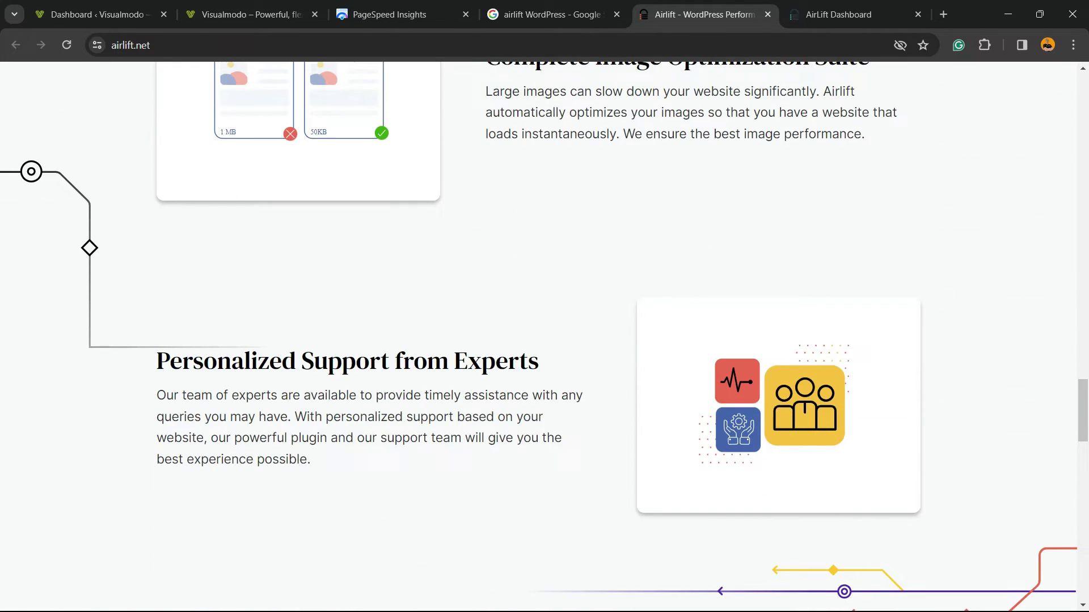
scroll(545, 337, down, 12)
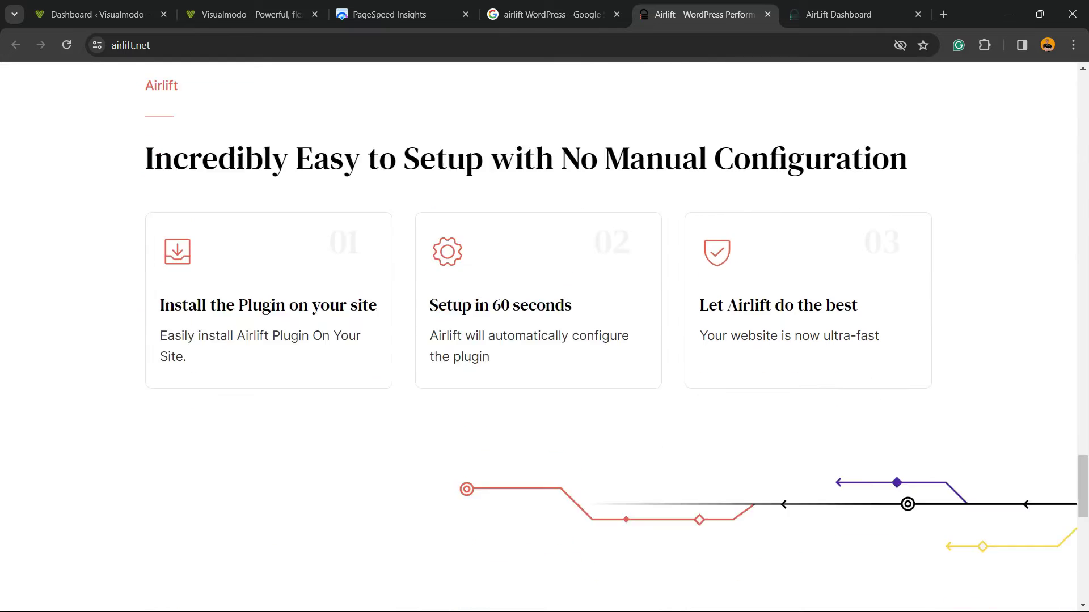
scroll(545, 337, down, 1)
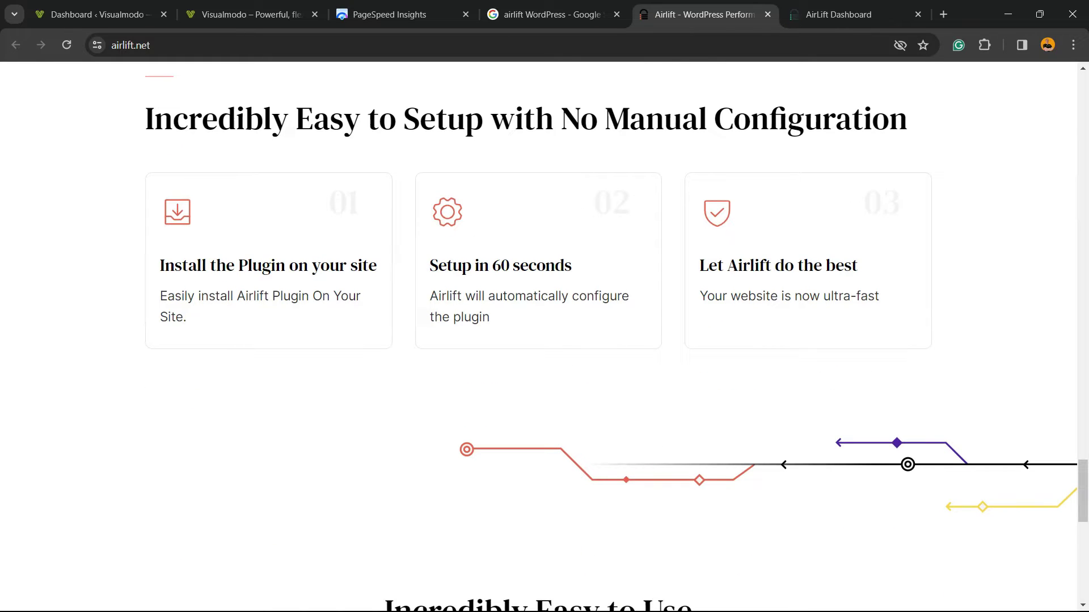
scroll(544, 337, up, 5)
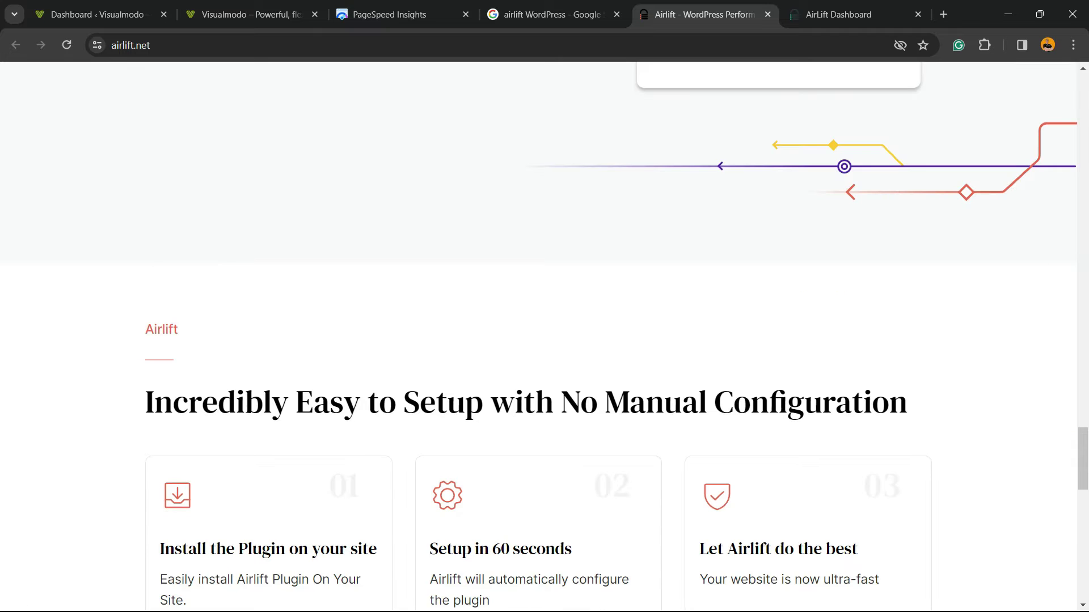
scroll(545, 337, up, 20)
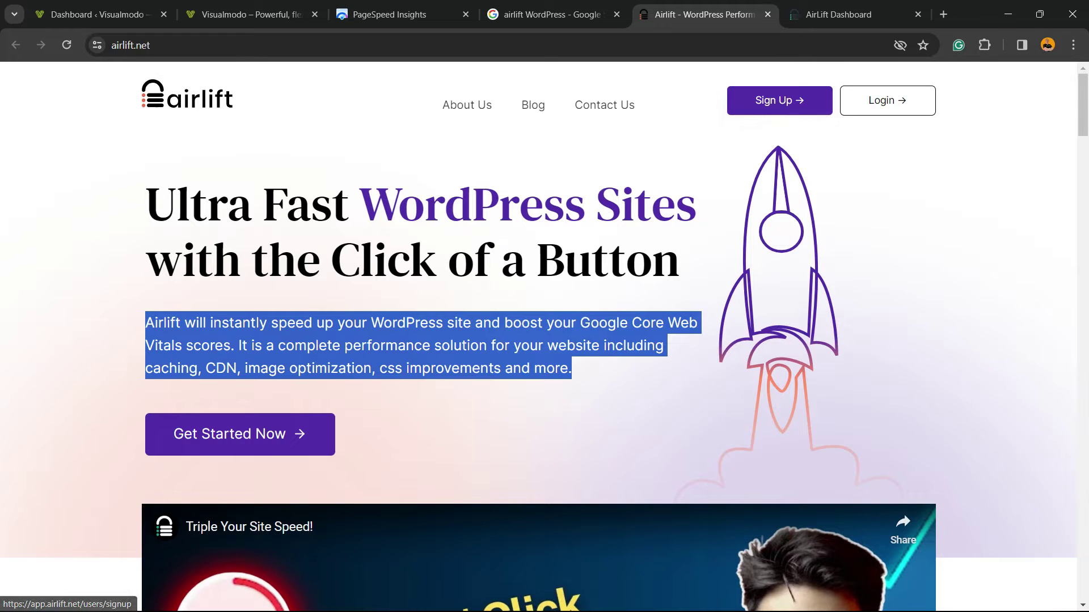
drag(363, 437, 229, 435)
click(363, 437)
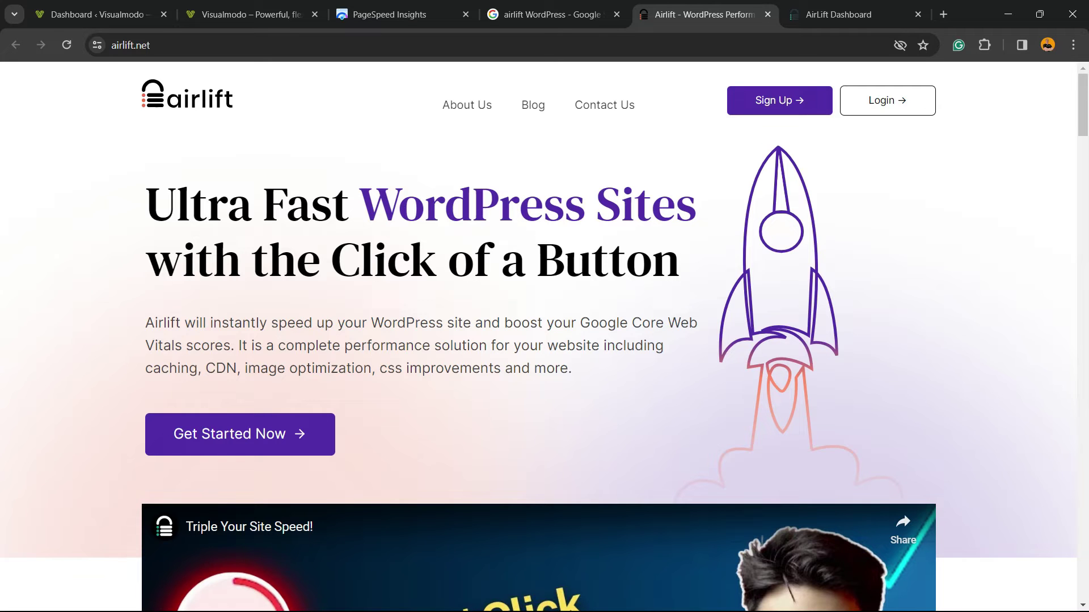
scroll(538, 337, down, 20)
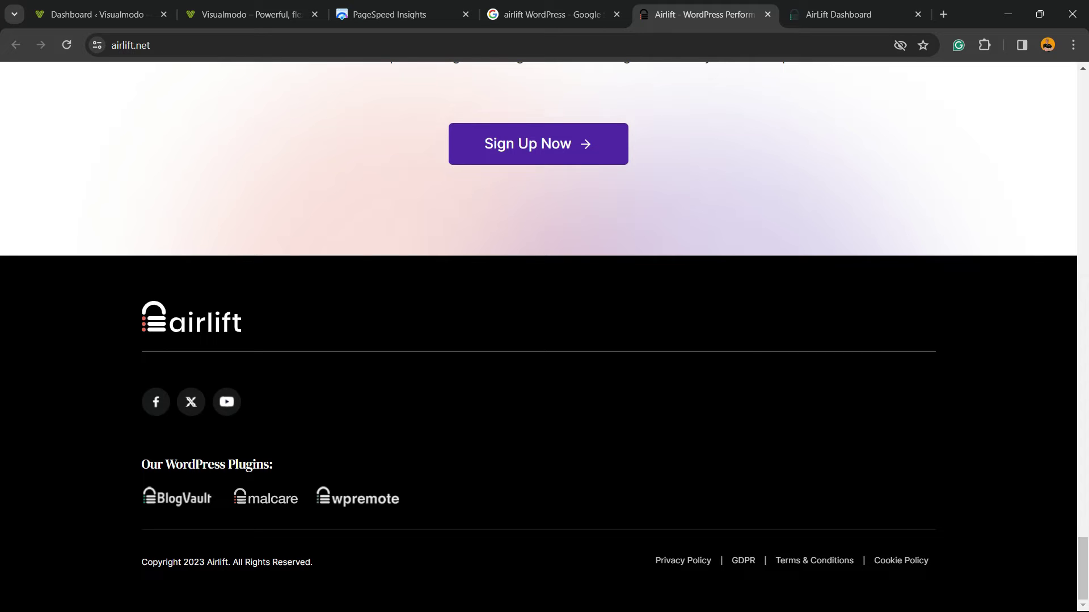
scroll(539, 337, up, 15)
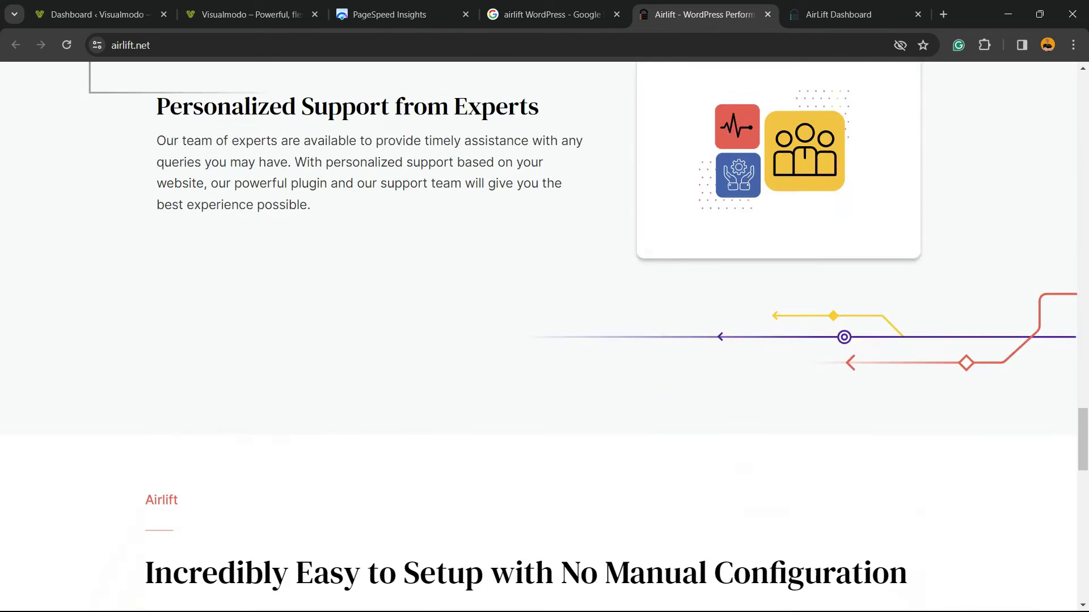
scroll(538, 337, up, 6)
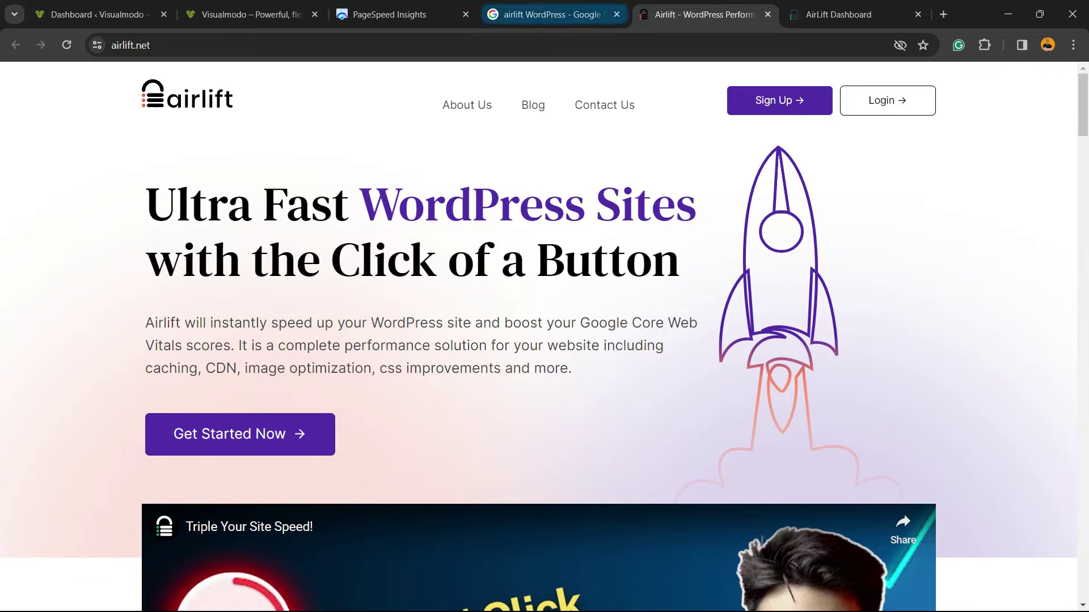
click(838, 14)
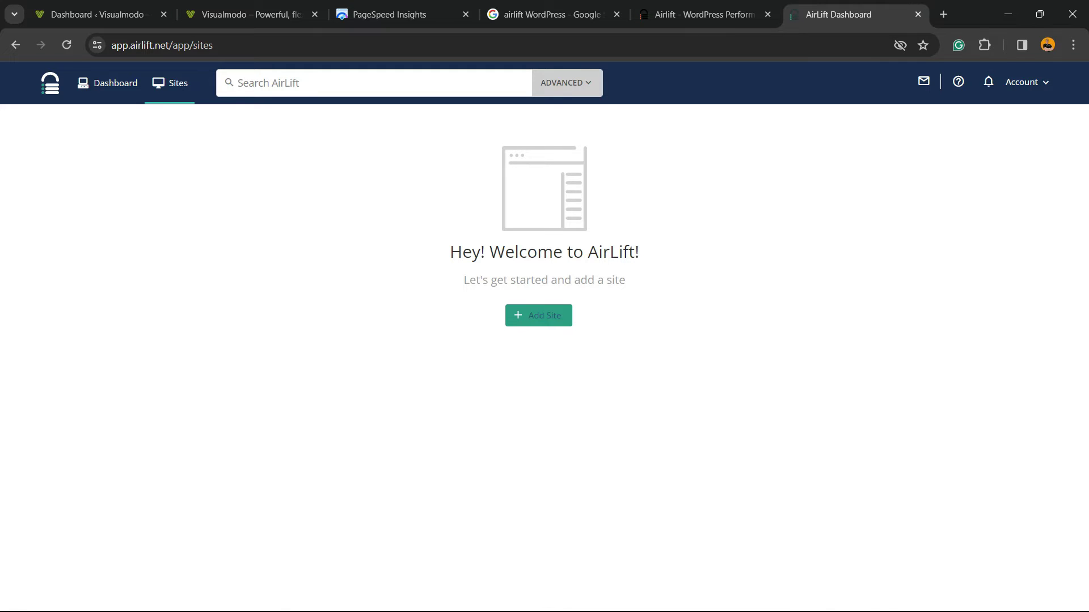
Start a new AirLift site and paste in the Plant Store site's address, sandbox.visualmodo.com
click(529, 317)
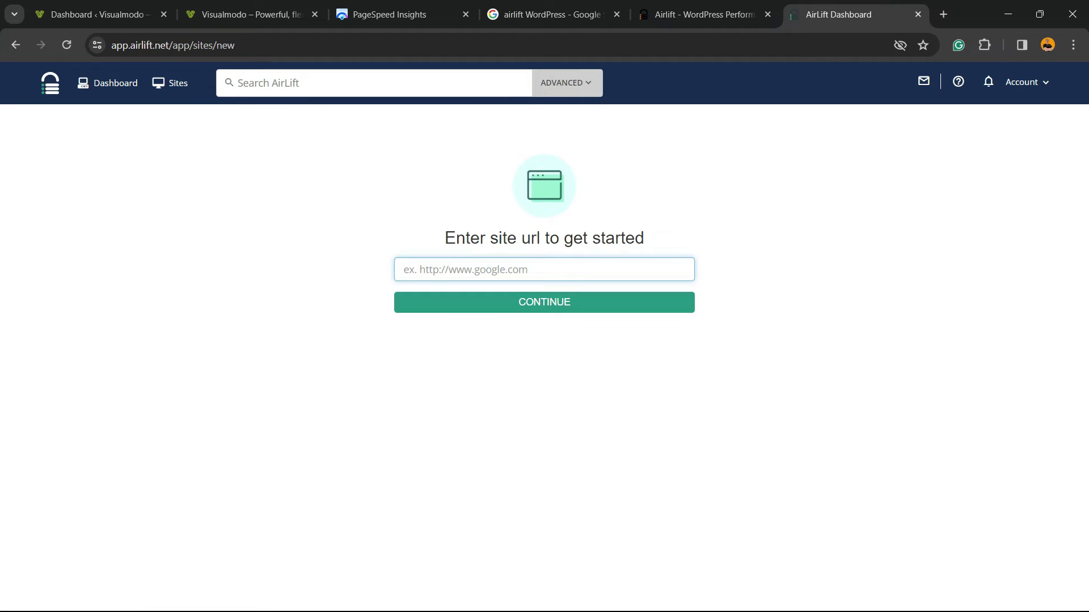
click(267, 15)
click(256, 45)
key(ctrl+c)
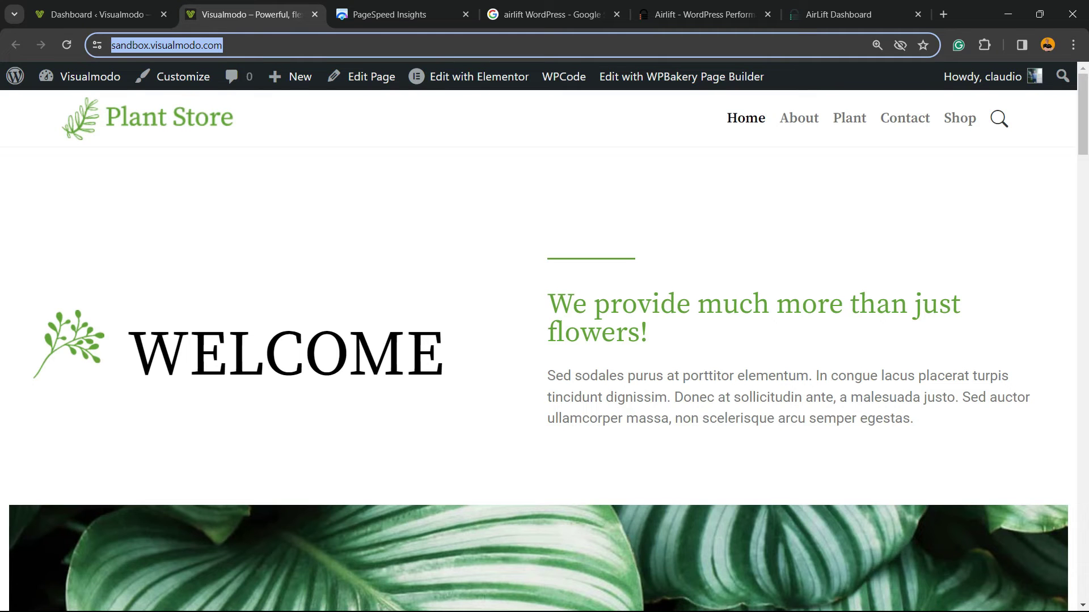
click(838, 14)
click(544, 270)
key(ctrl+v)
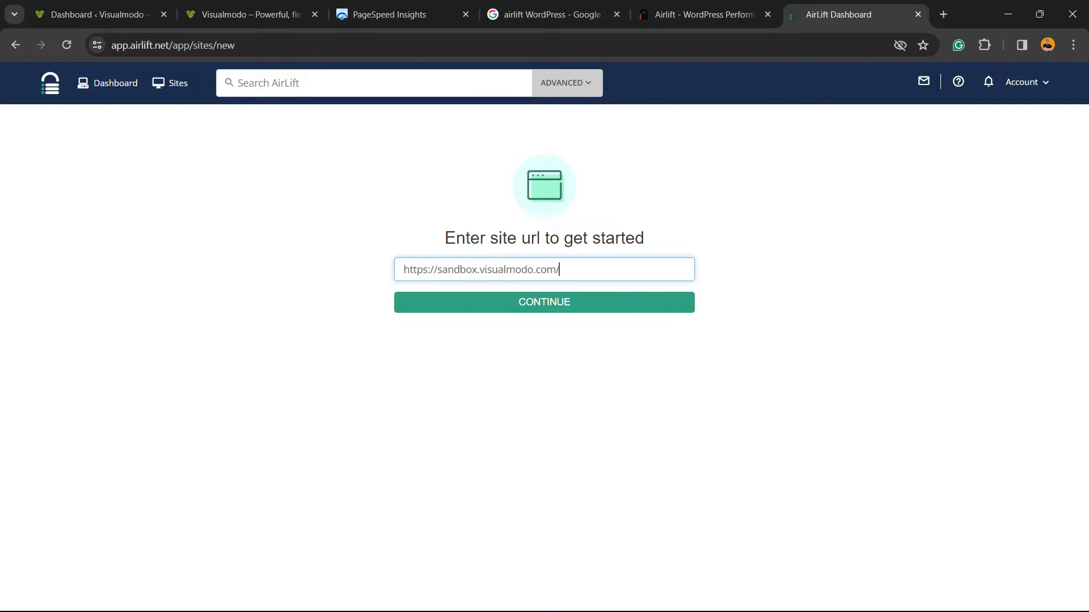
Submit the site and download the airlift.zip plugin file
click(545, 303)
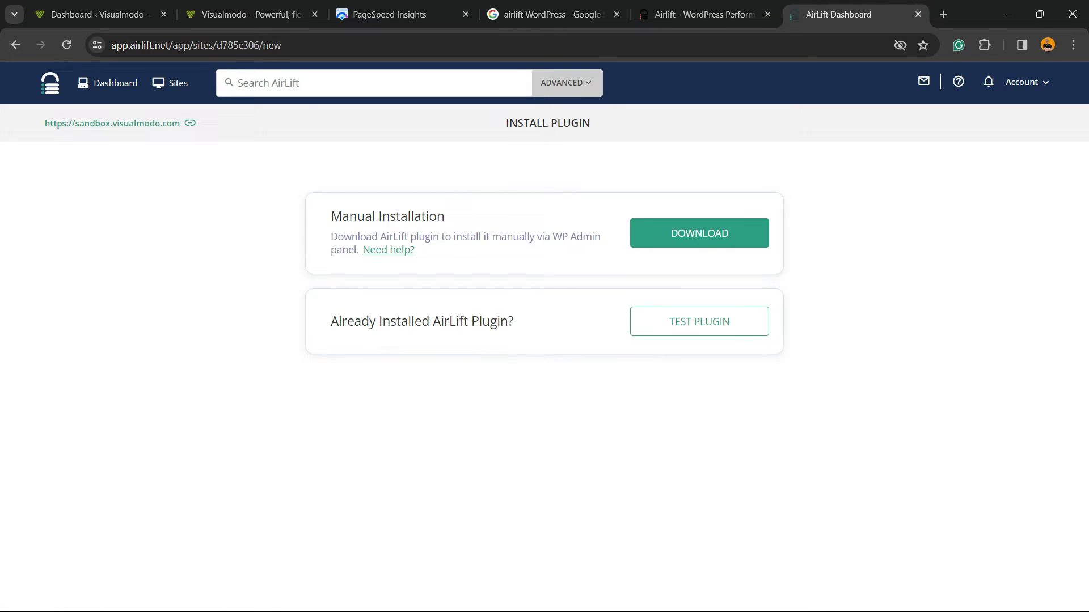
scroll(520, 252, up, 1)
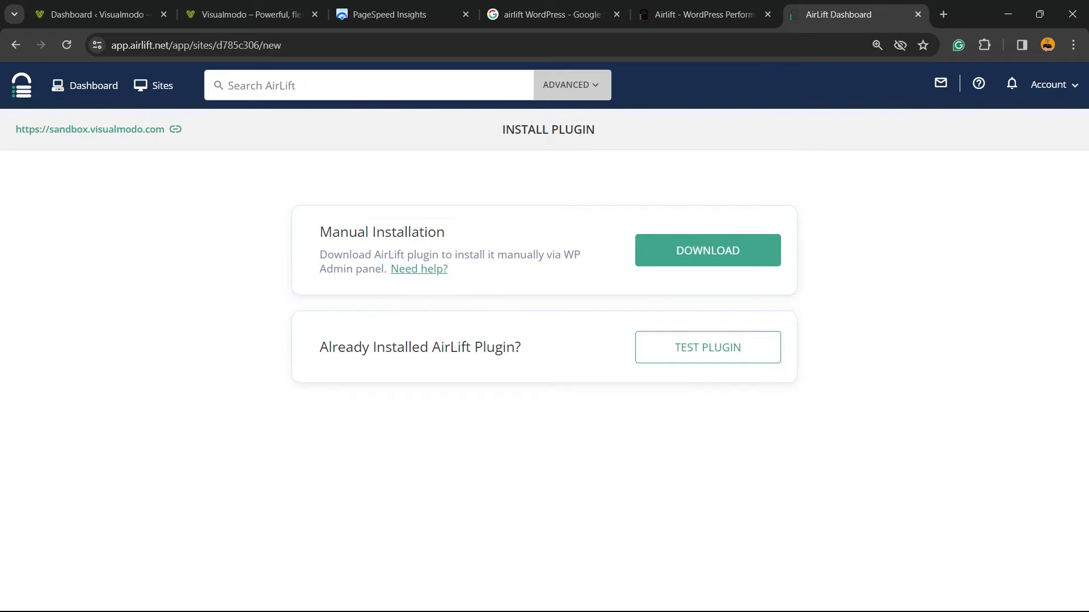
click(688, 252)
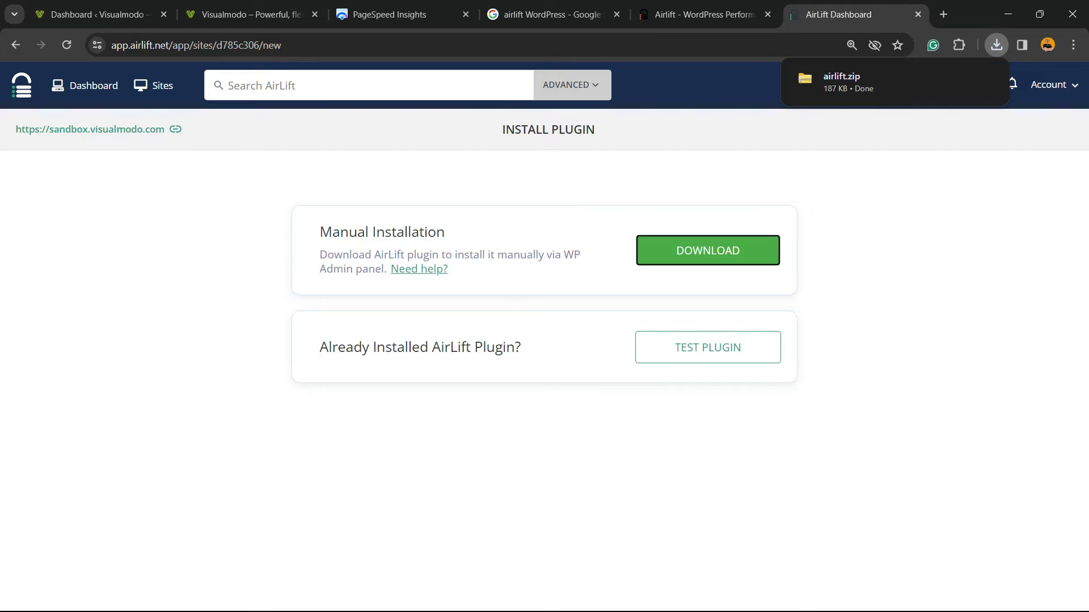
In the WordPress dashboard, bring up the zip upload panel under Plugins > Add New Plugin
click(101, 15)
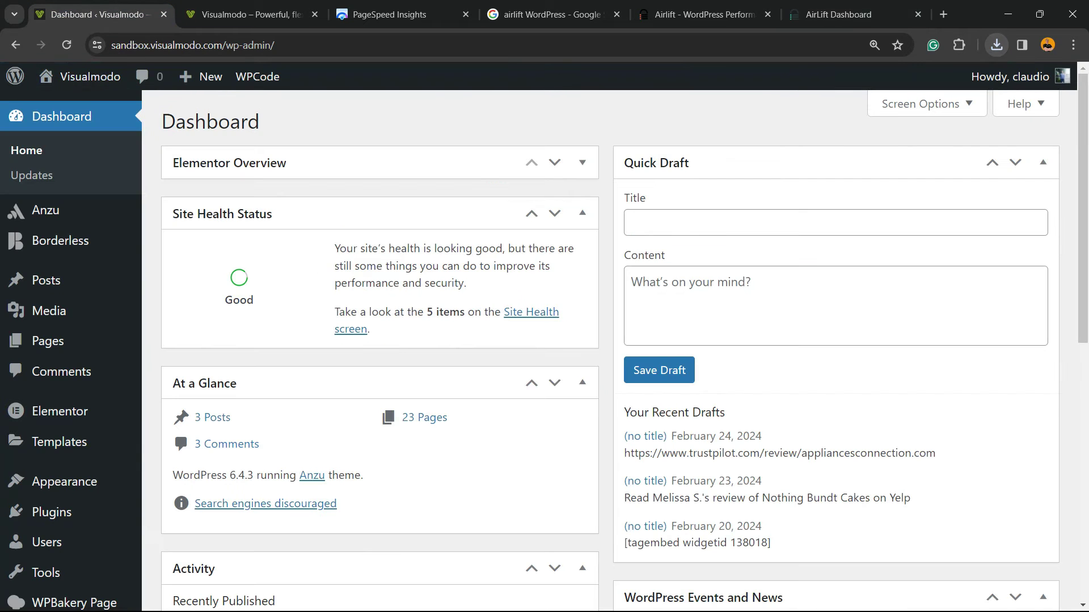
scroll(34, 226, down, 4)
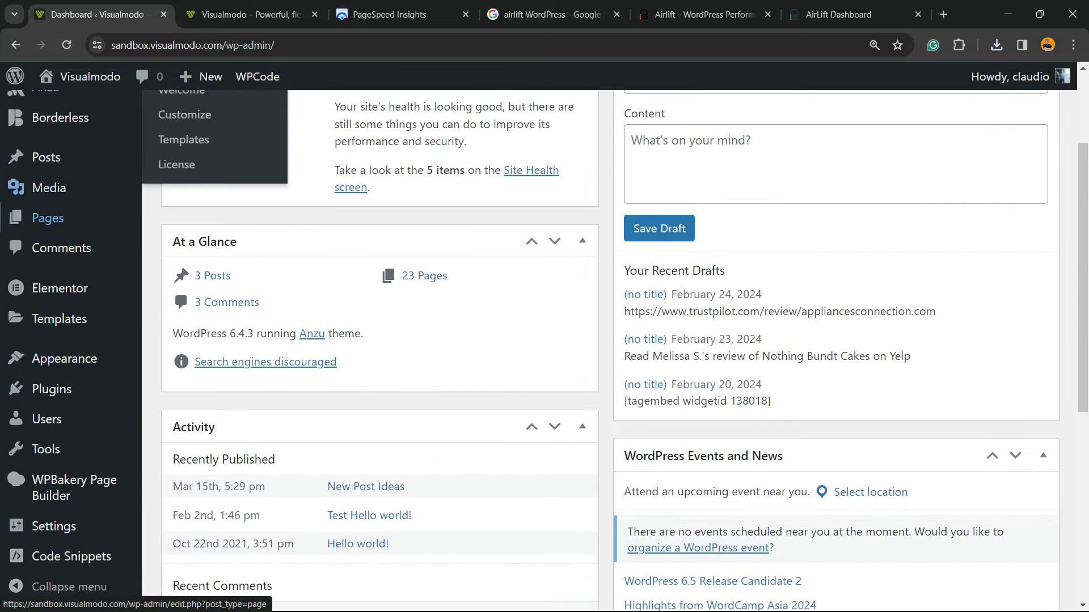
mouse_move(51, 389)
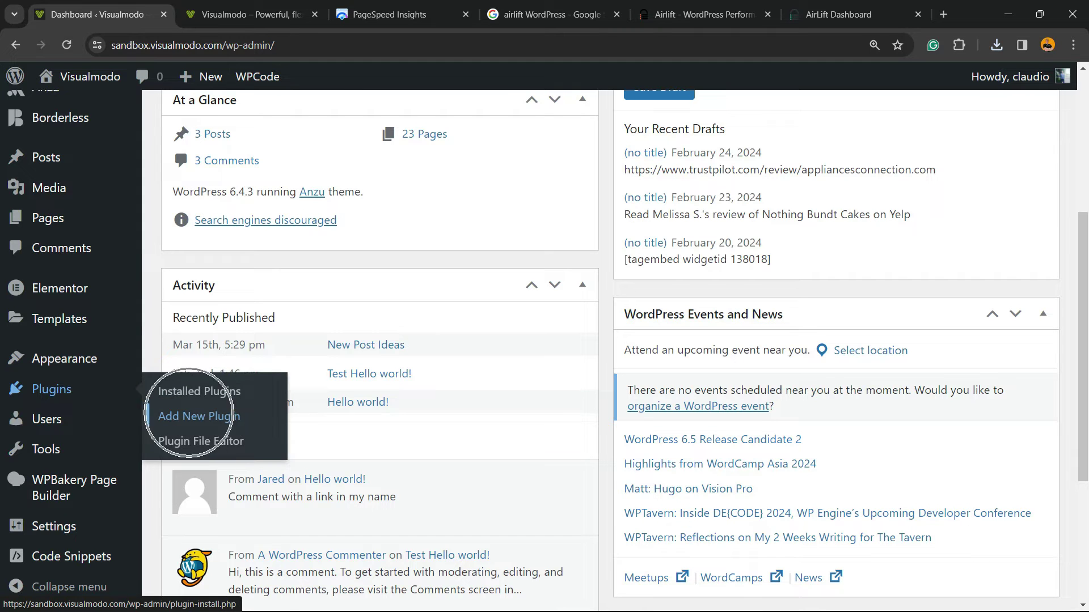
click(198, 416)
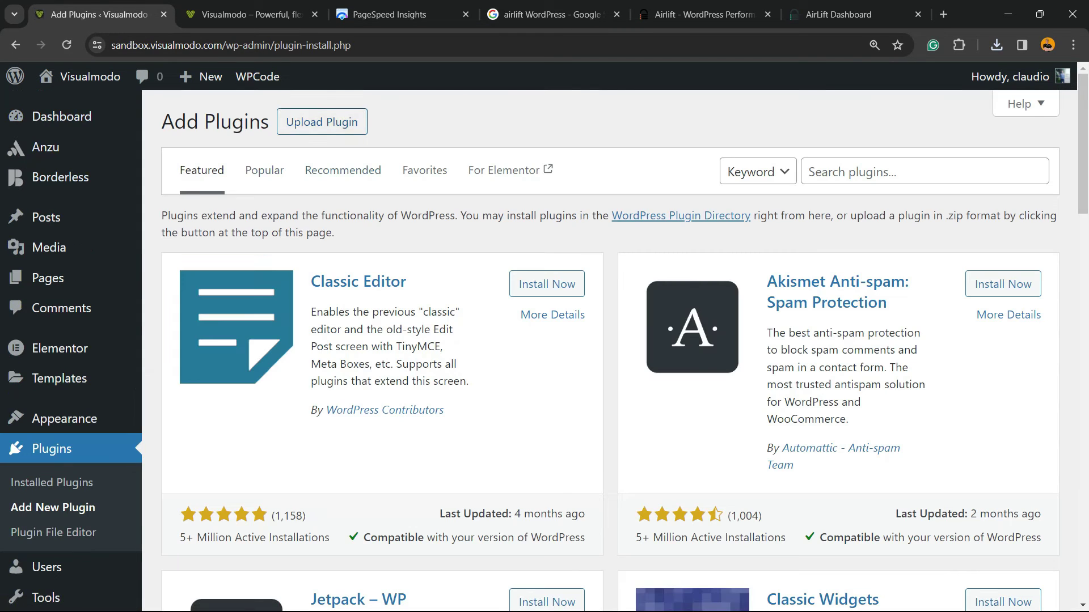
click(319, 122)
Upload airlift.zip from Downloads, install it, and activate the AirLift plugin
click(494, 281)
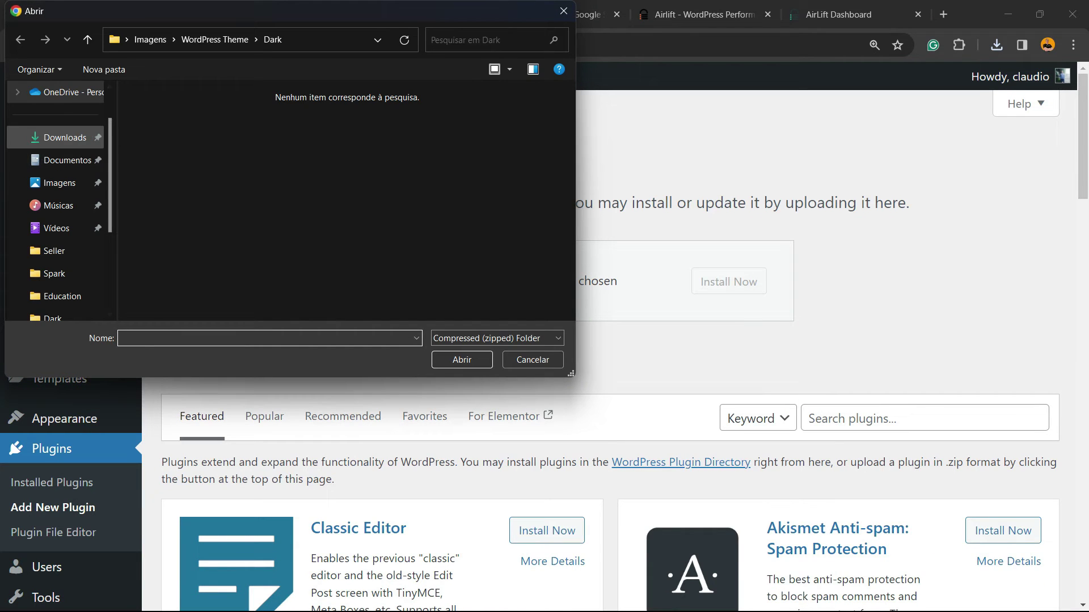
click(64, 138)
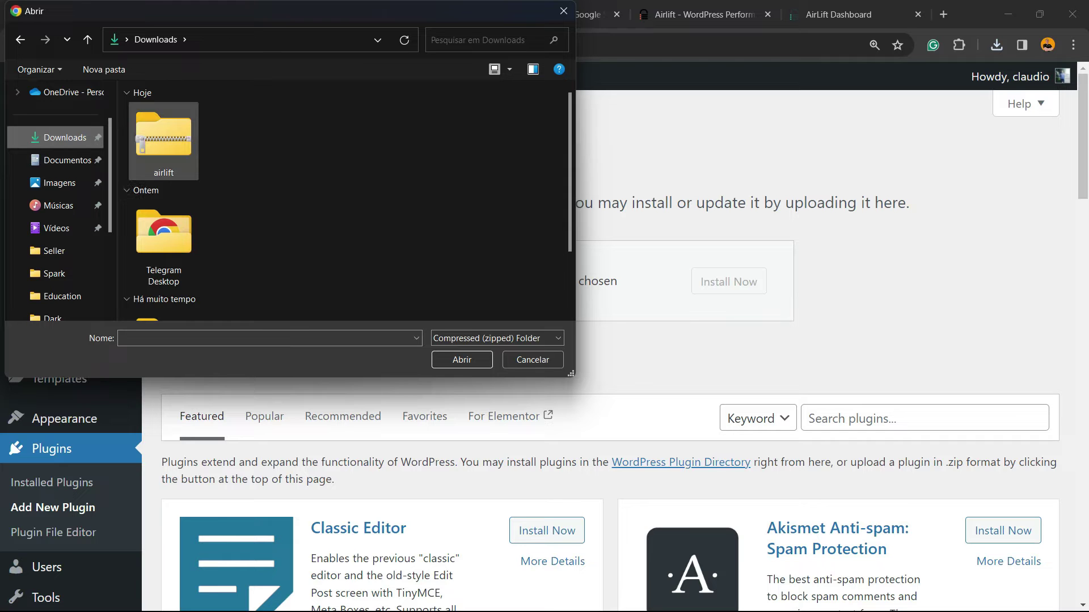
click(163, 141)
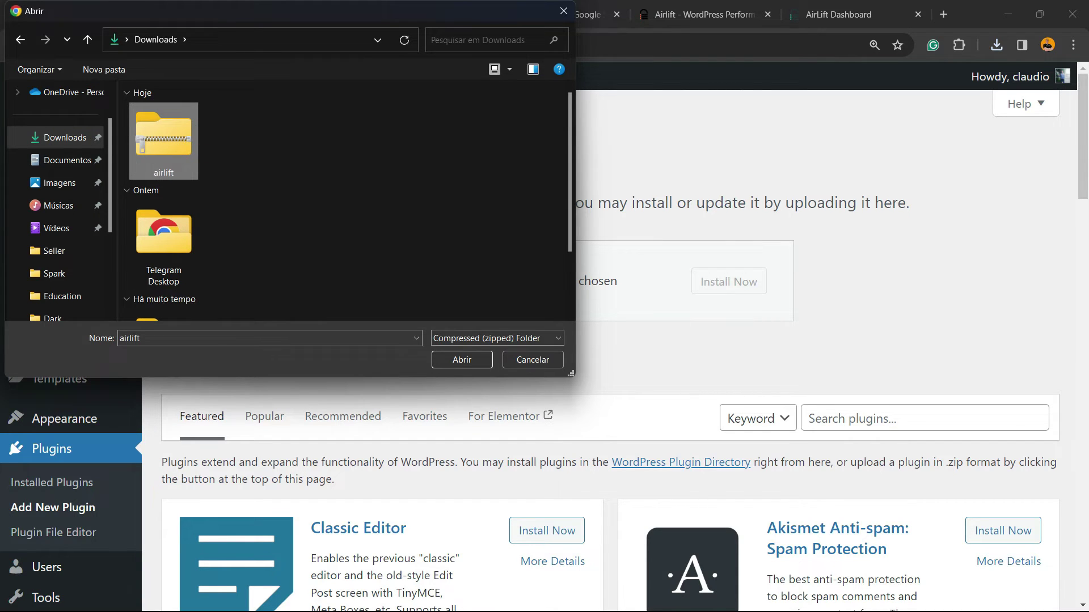
click(461, 359)
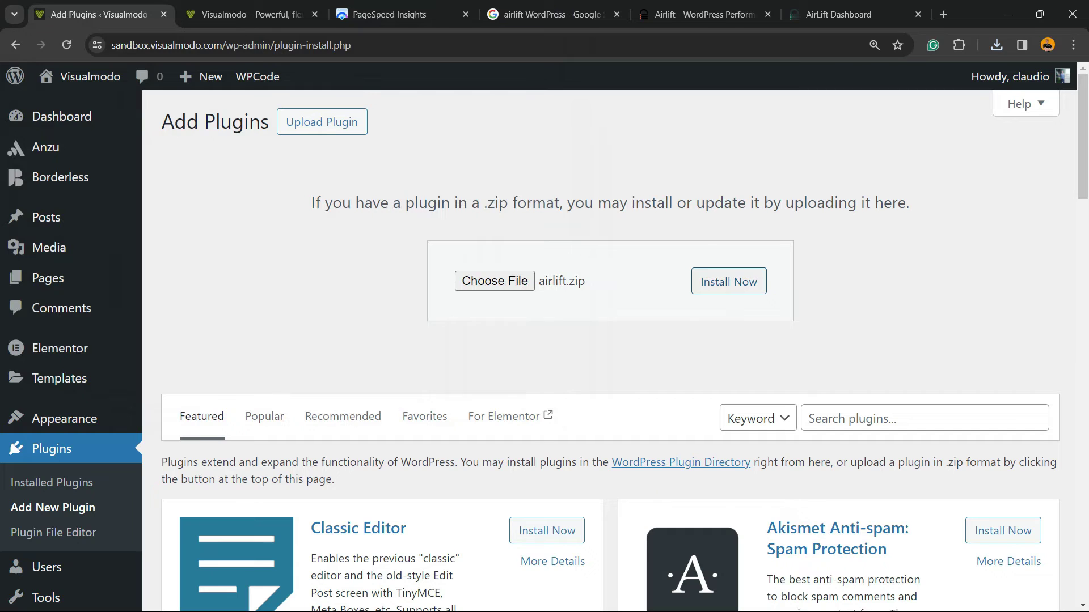
click(729, 281)
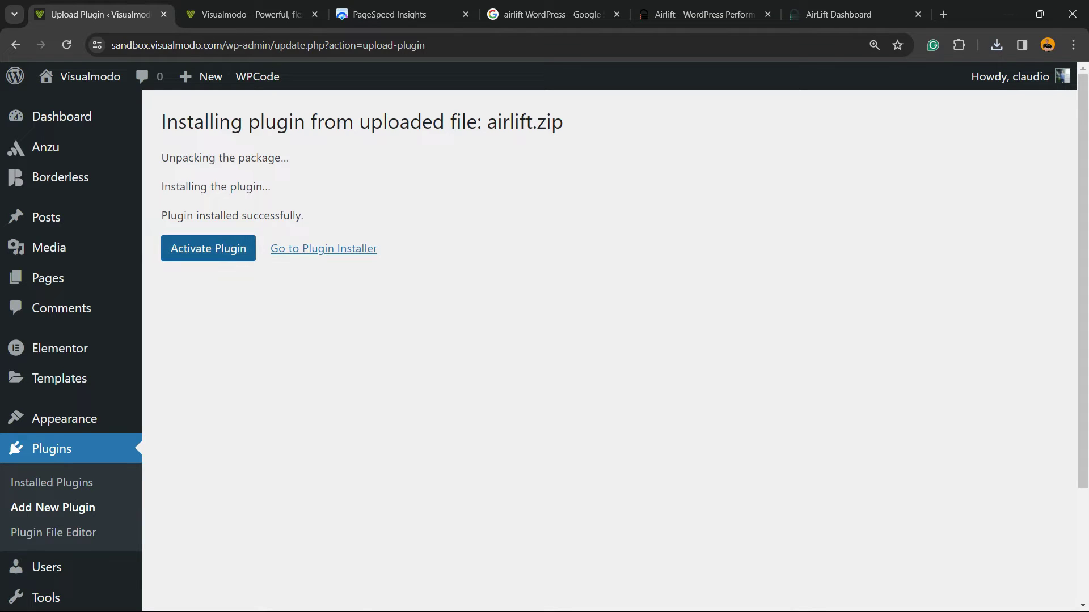
click(200, 250)
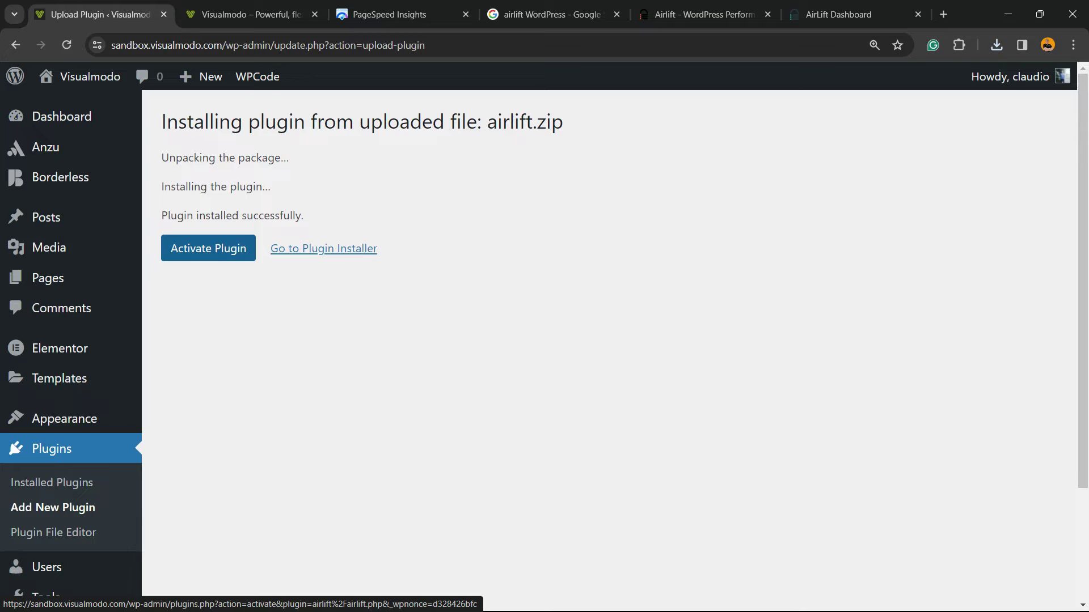
Activate AirLift and watch Site Sync report score 67, 73.40 KB page, 3.00s load
click(200, 249)
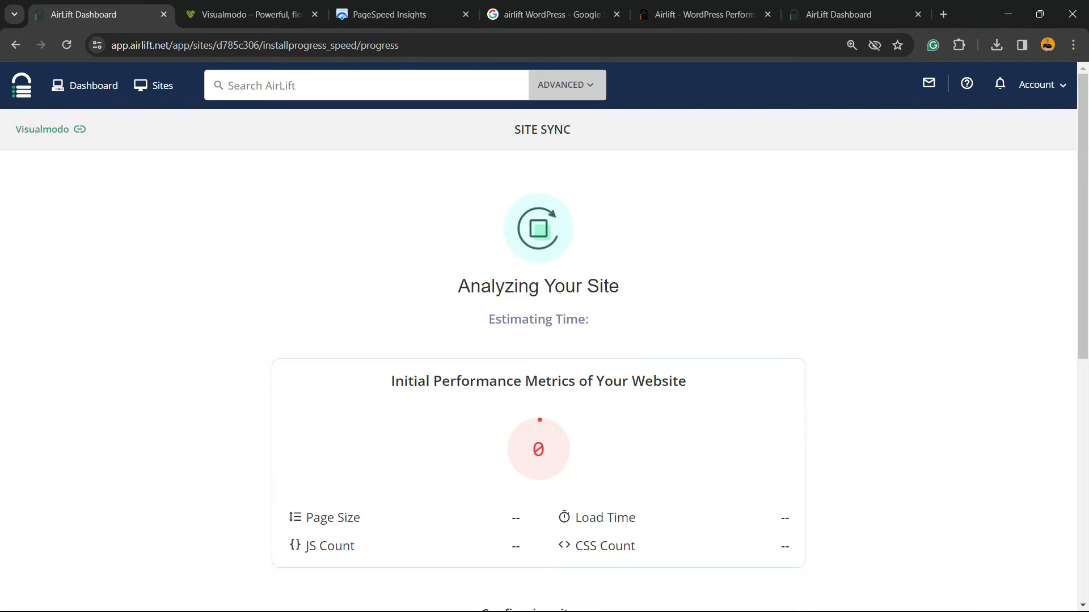
scroll(544, 358, down, 5)
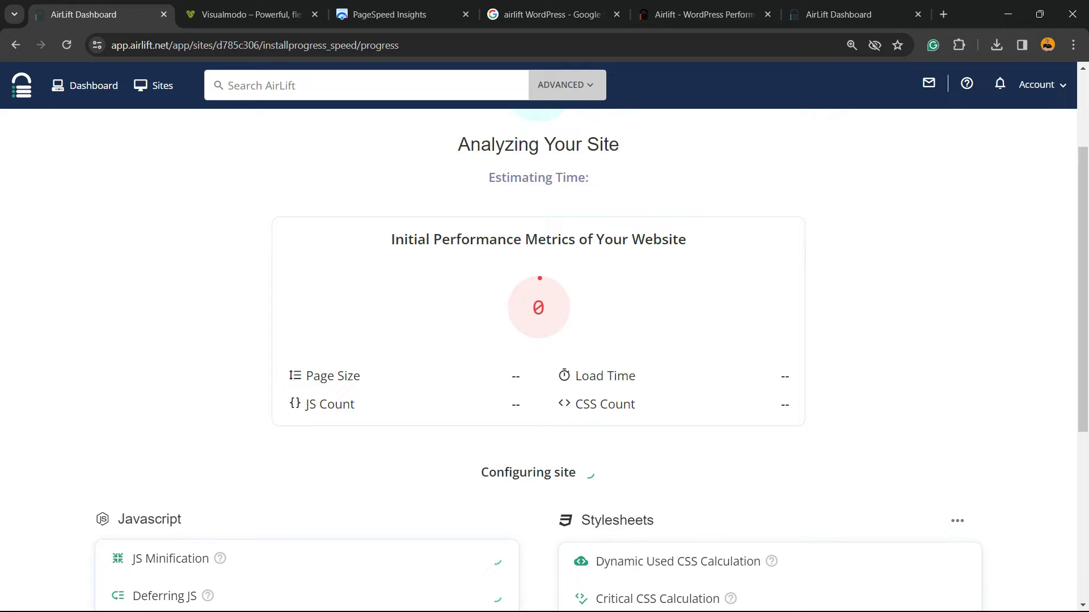
scroll(545, 358, down, 3)
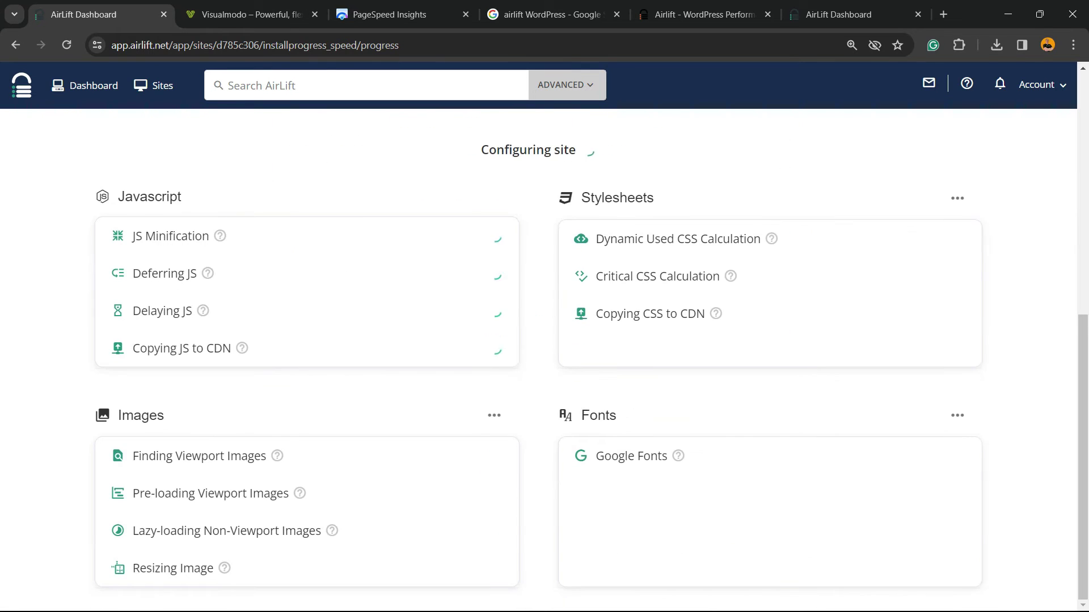
scroll(545, 358, up, 8)
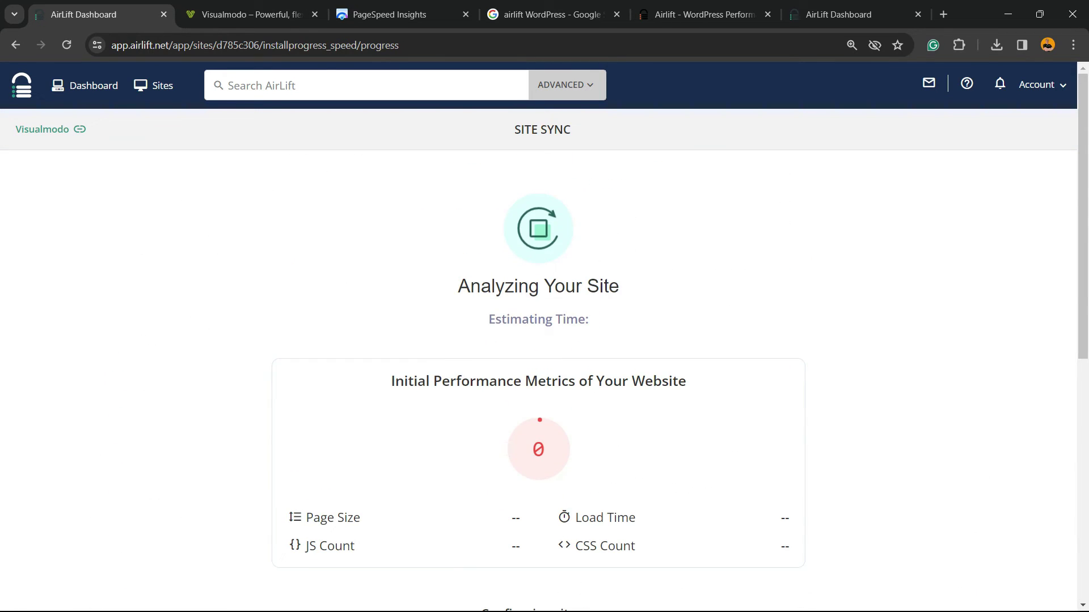
scroll(544, 357, down, 3)
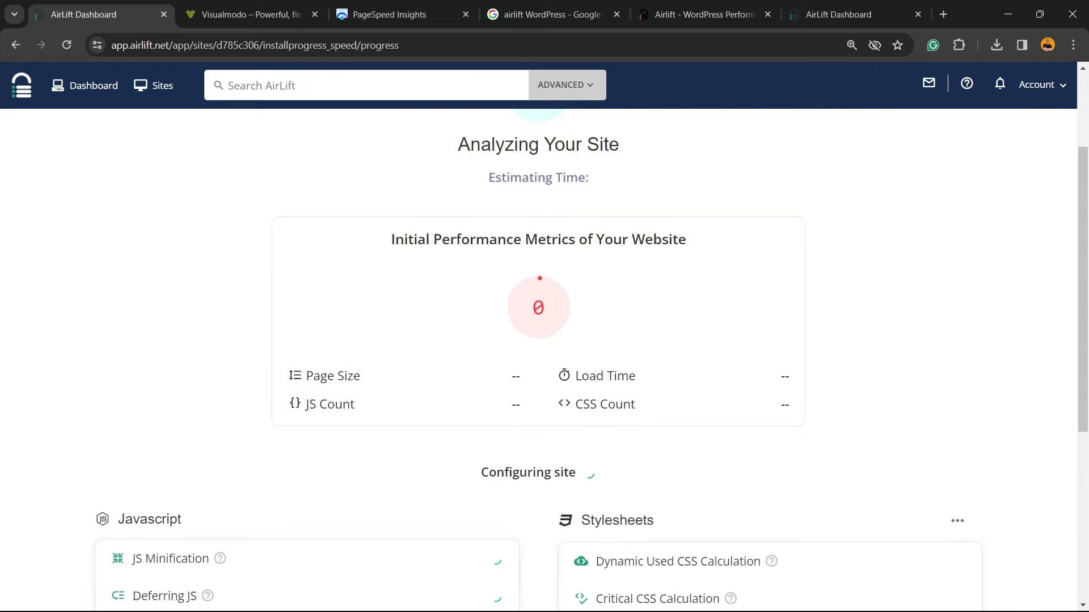
scroll(544, 357, up, 3)
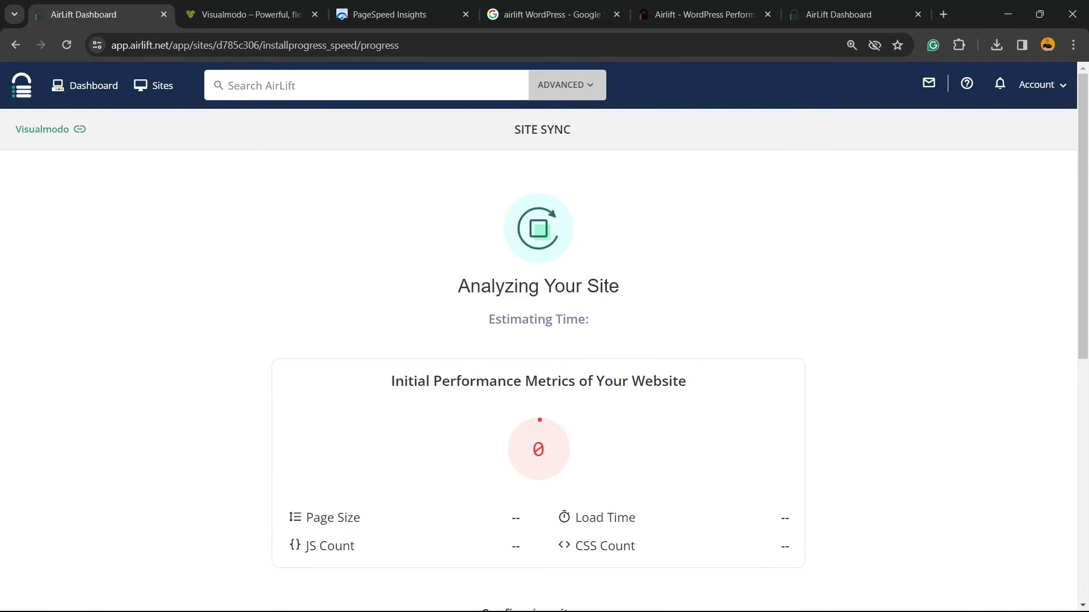
scroll(544, 357, down, 6)
scroll(544, 357, up, 3)
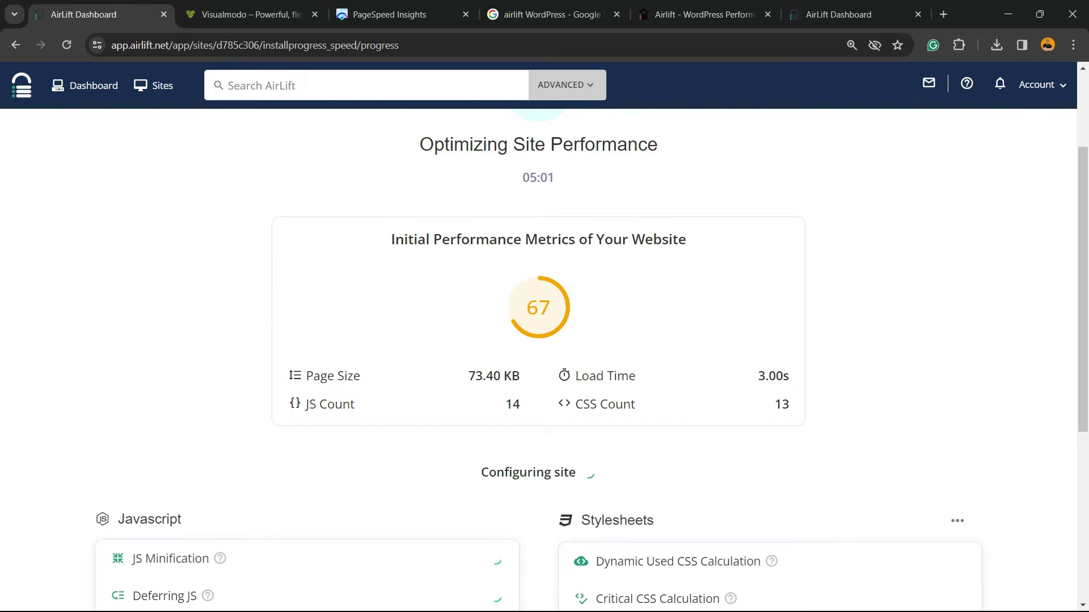
Wait for Site Sync to finish until the report shows original 67 and optimized 95
scroll(539, 357, down, 2)
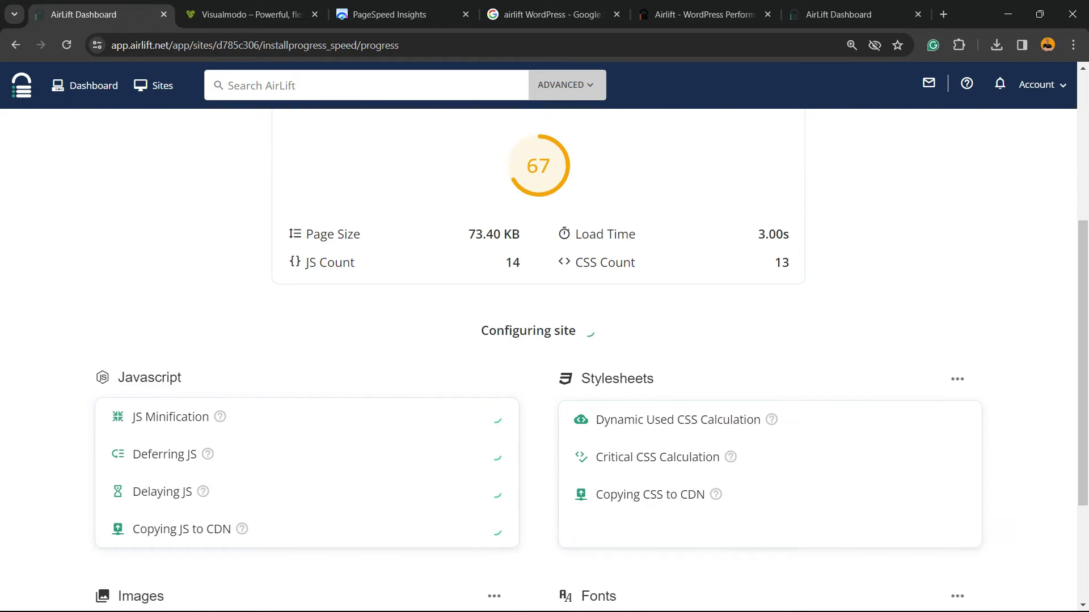
scroll(539, 341, down, 2)
scroll(539, 340, up, 6)
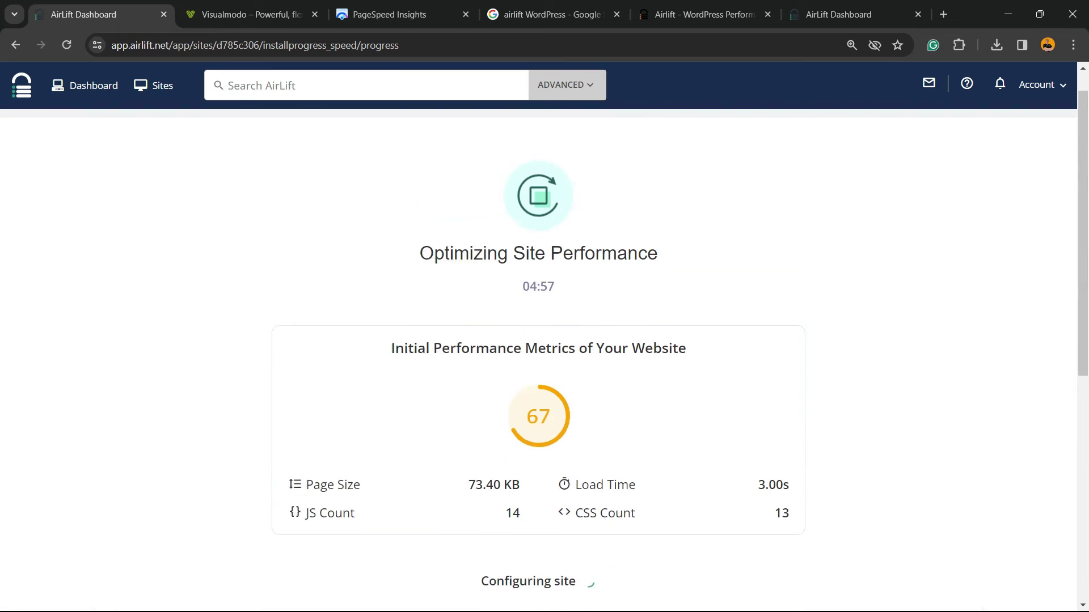
scroll(539, 341, up, 1)
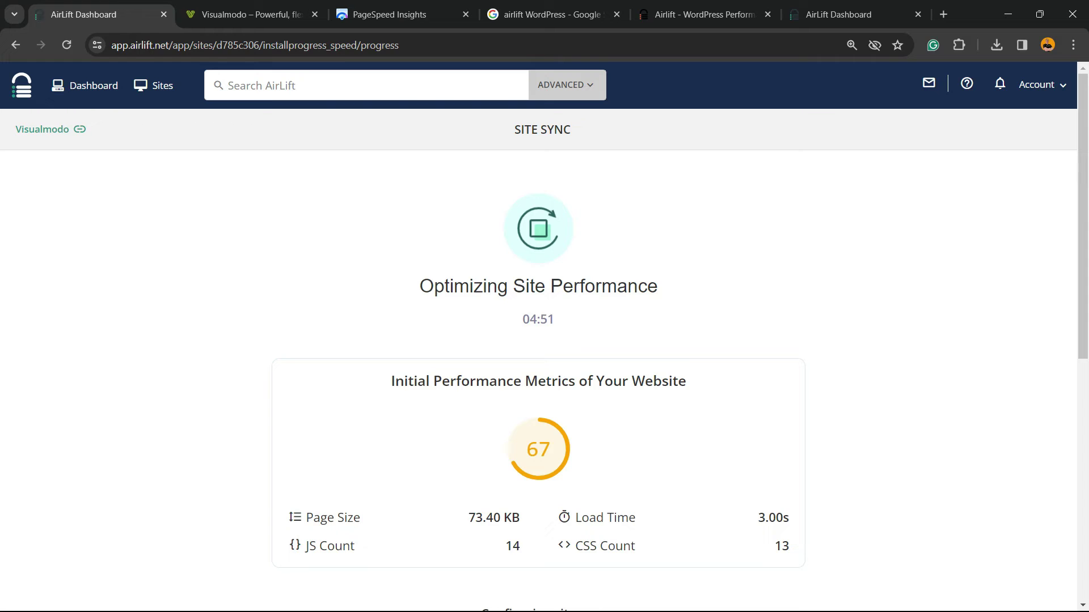
double_click(538, 319)
drag(489, 382, 497, 381)
click(493, 382)
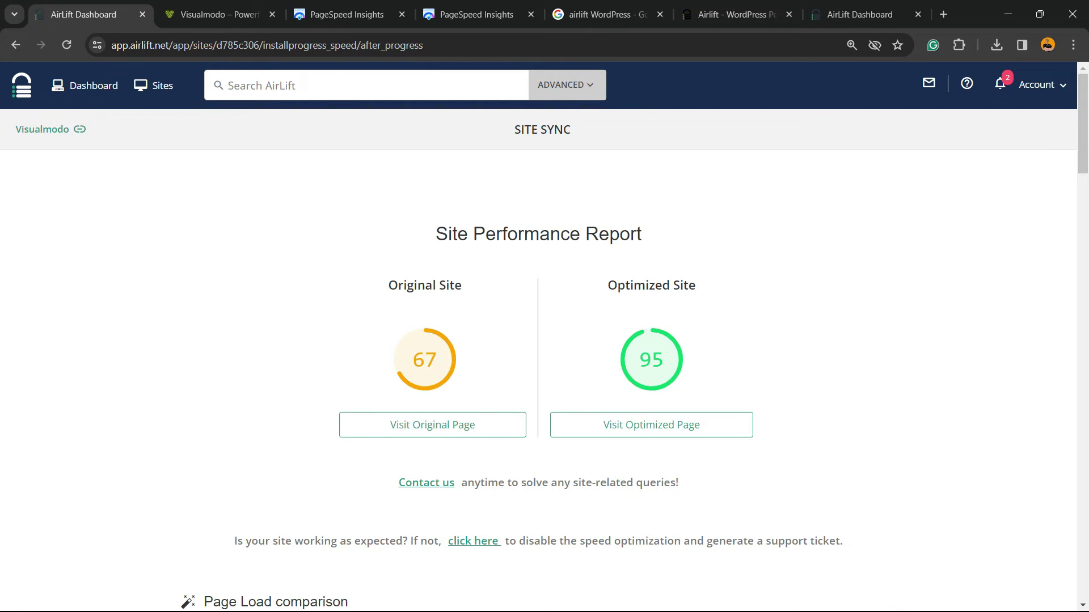
drag(462, 286, 388, 285)
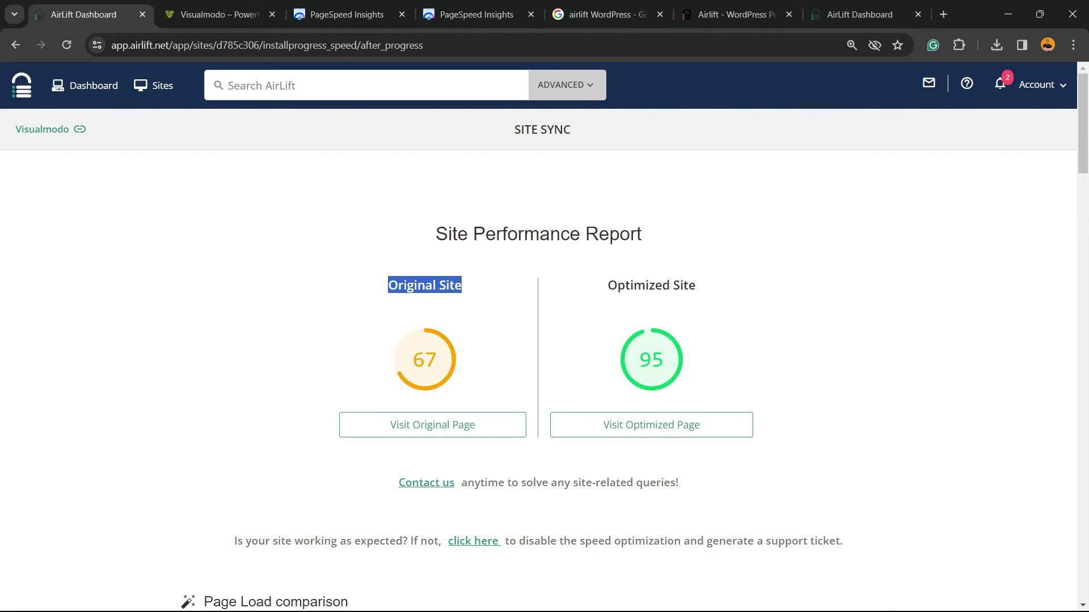
click(651, 425)
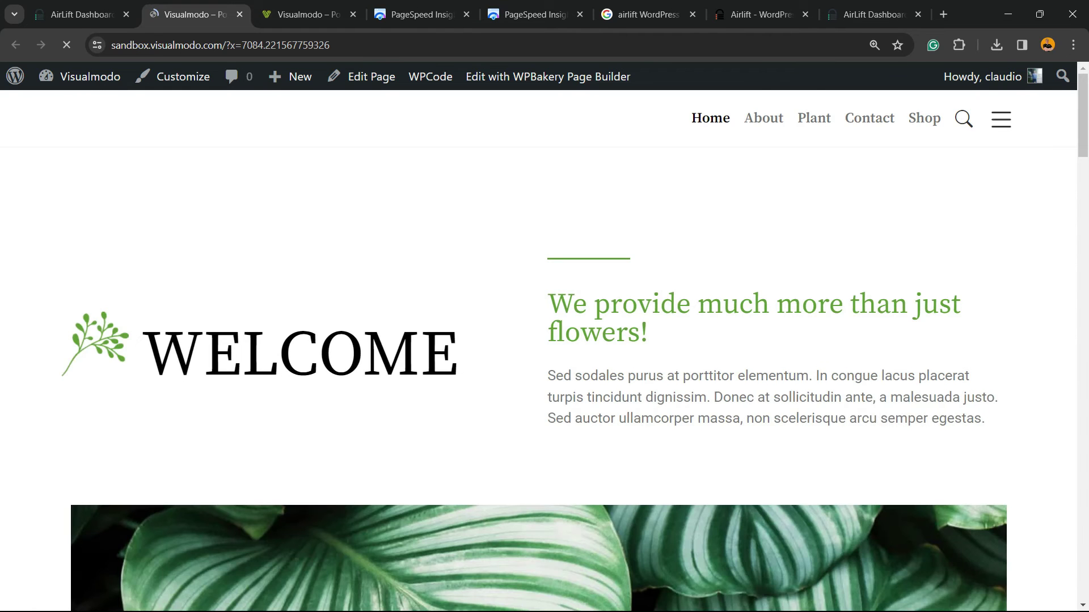
scroll(544, 352, down, 20)
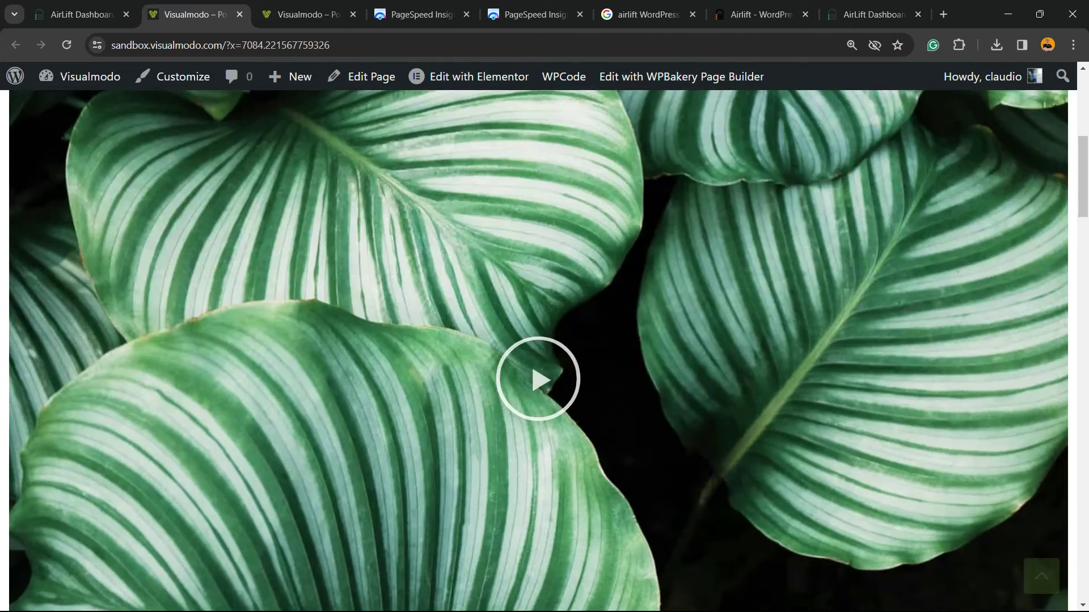
scroll(545, 351, down, 20)
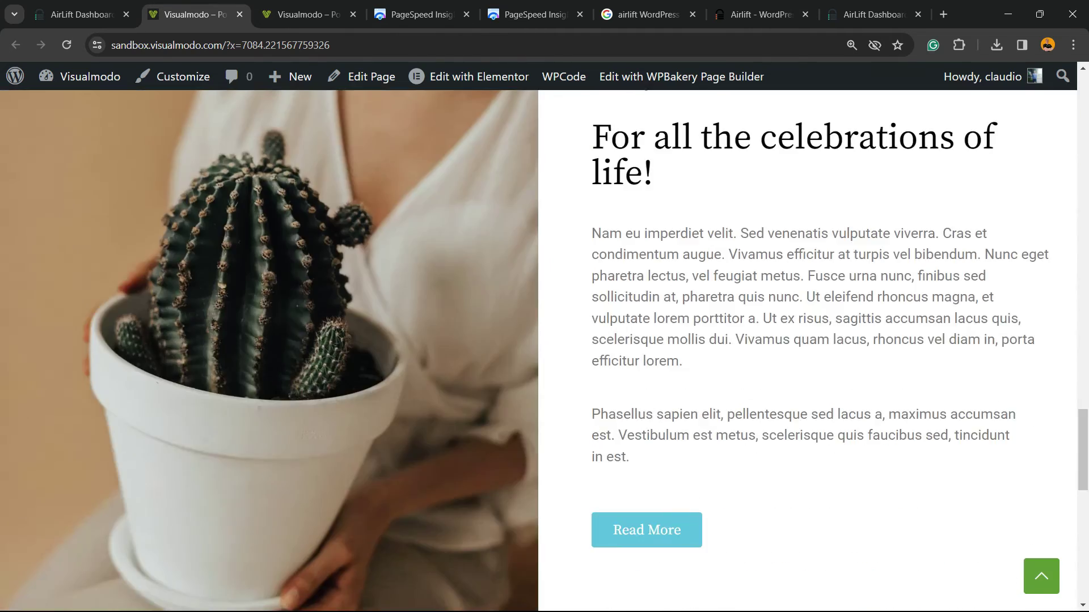
scroll(544, 351, up, 12)
scroll(544, 352, up, 15)
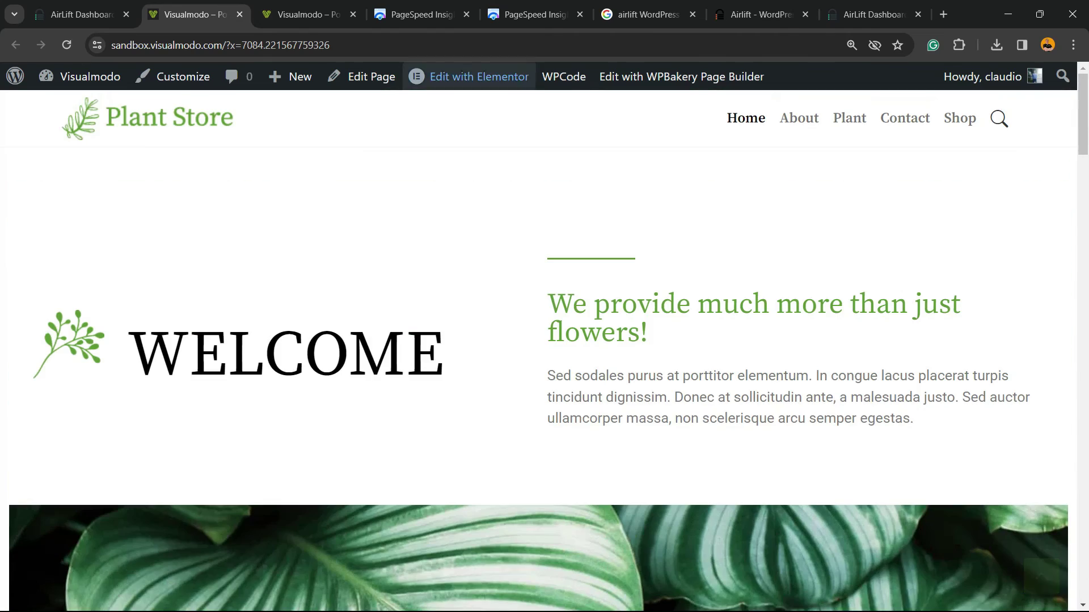
Close the duplicate tab and open PageSpeed Insights home in a new tab from the 49-score report
click(580, 14)
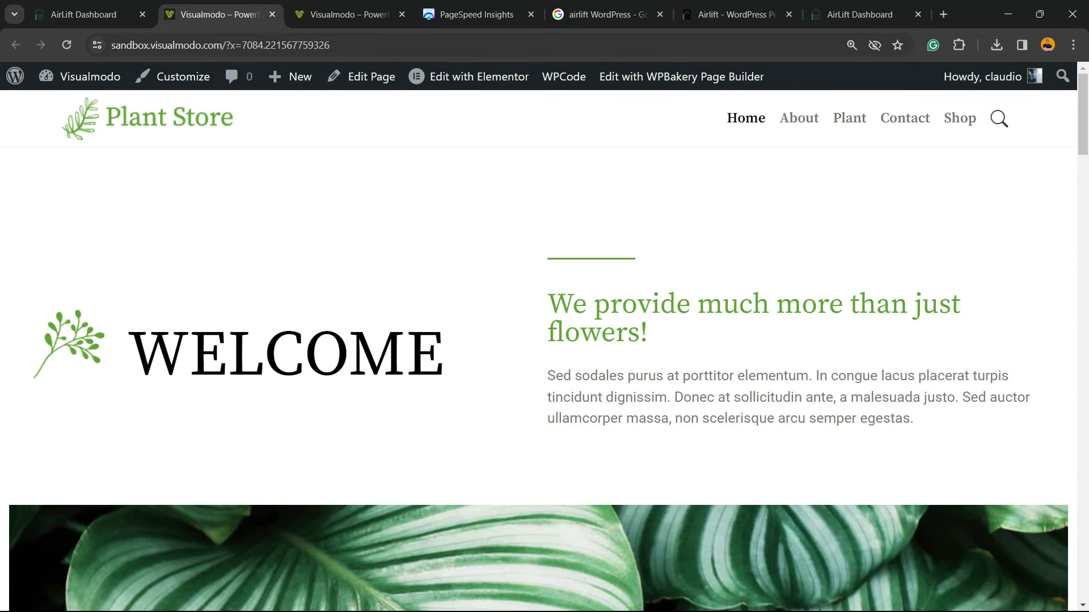
click(350, 15)
click(476, 14)
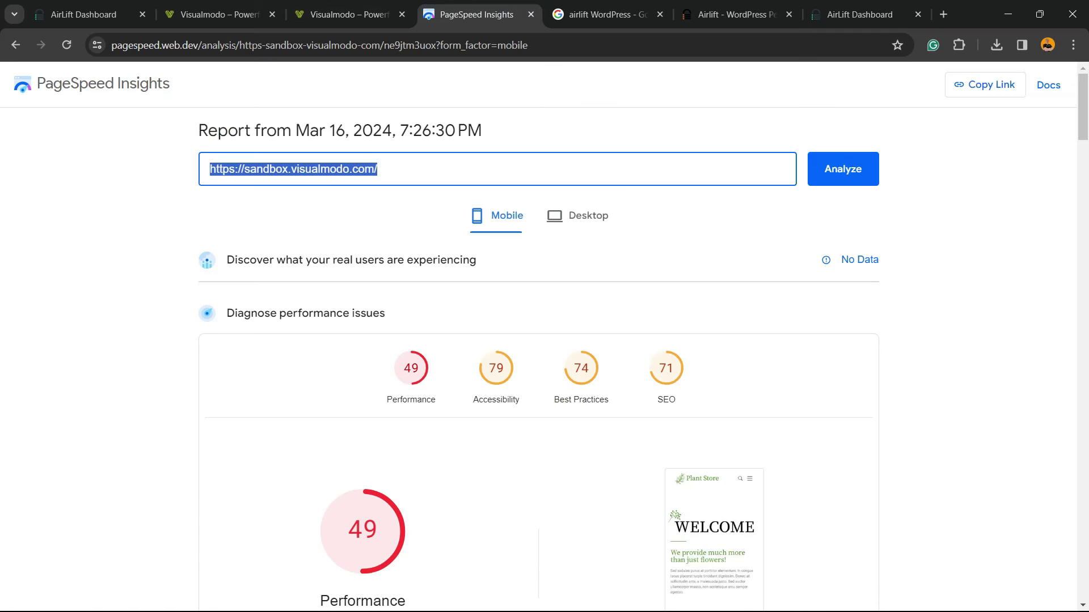
scroll(539, 340, down, 2)
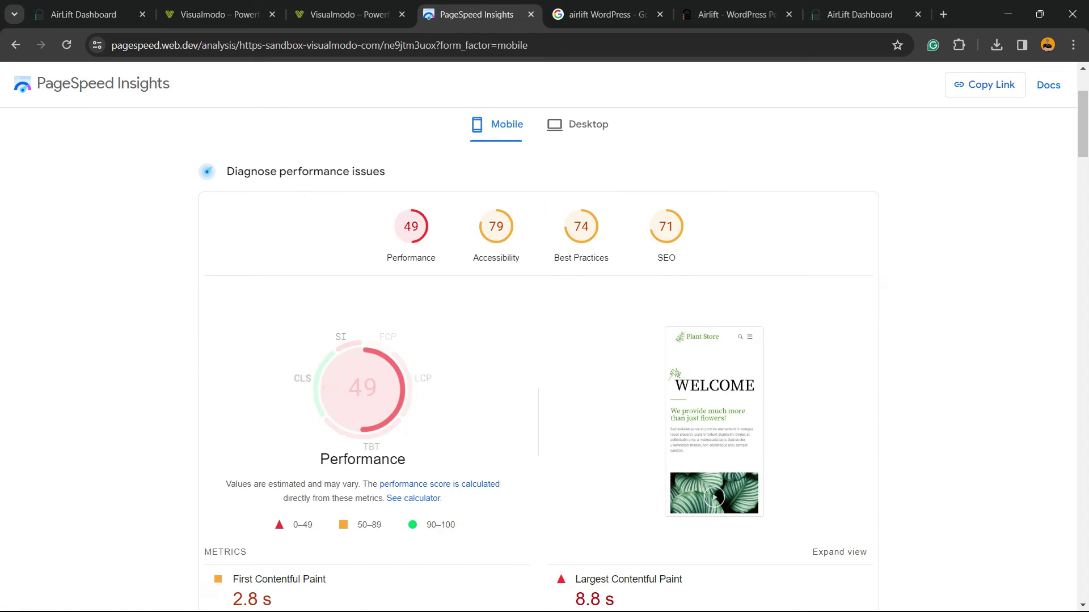
right_click(107, 86)
click(154, 98)
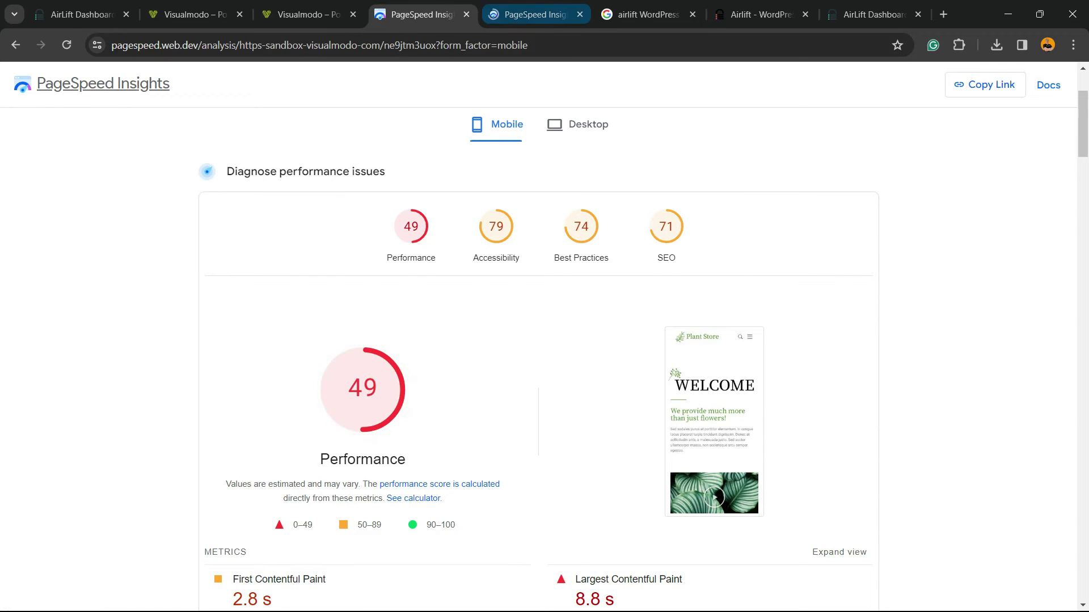
Paste sandbox.visualmodo.com into the new tab, start the analysis, then return to the old report
click(536, 14)
click(454, 135)
text(https://sandbox.visualmodo.com/)
key(Escape)
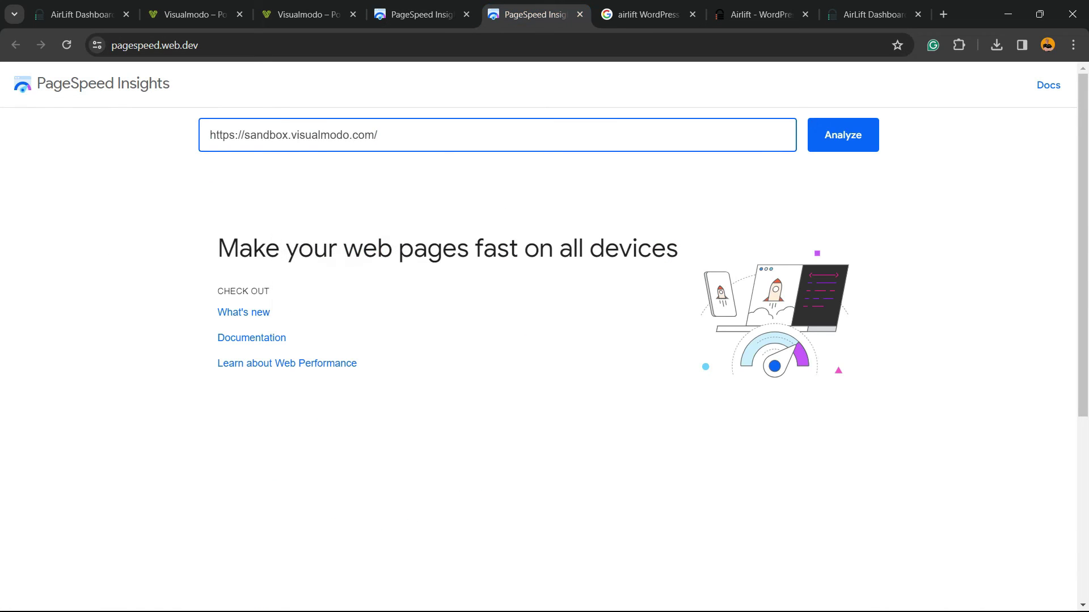
key(Return)
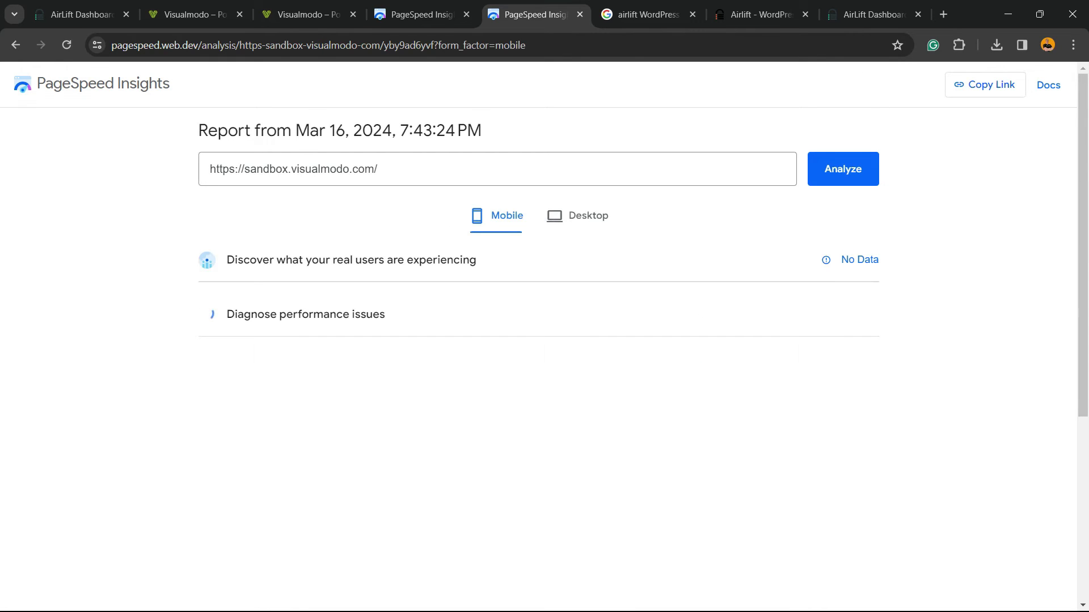
click(308, 15)
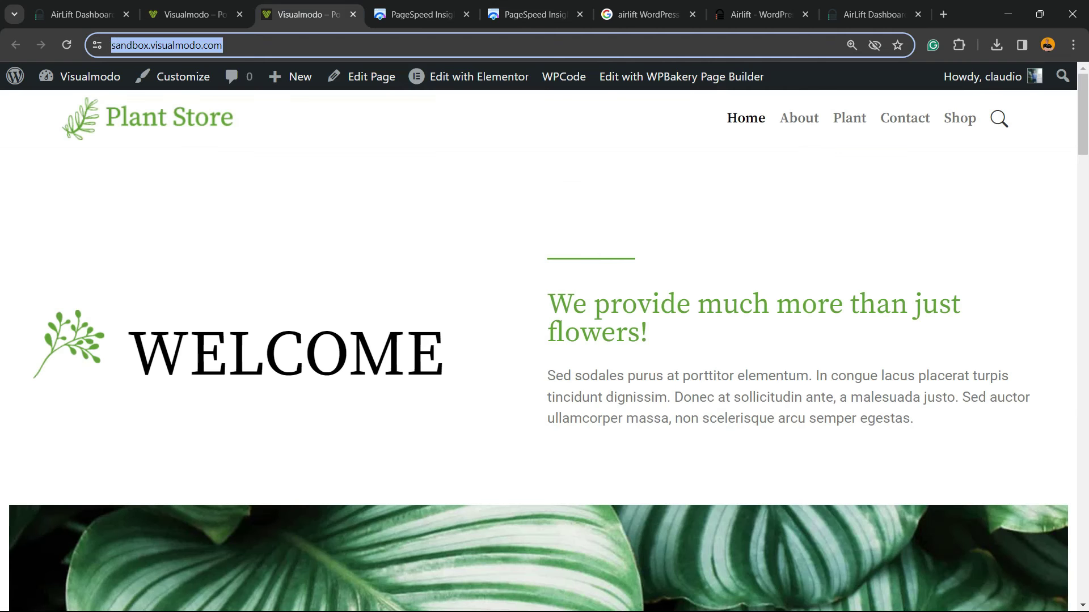
key(ctrl+4)
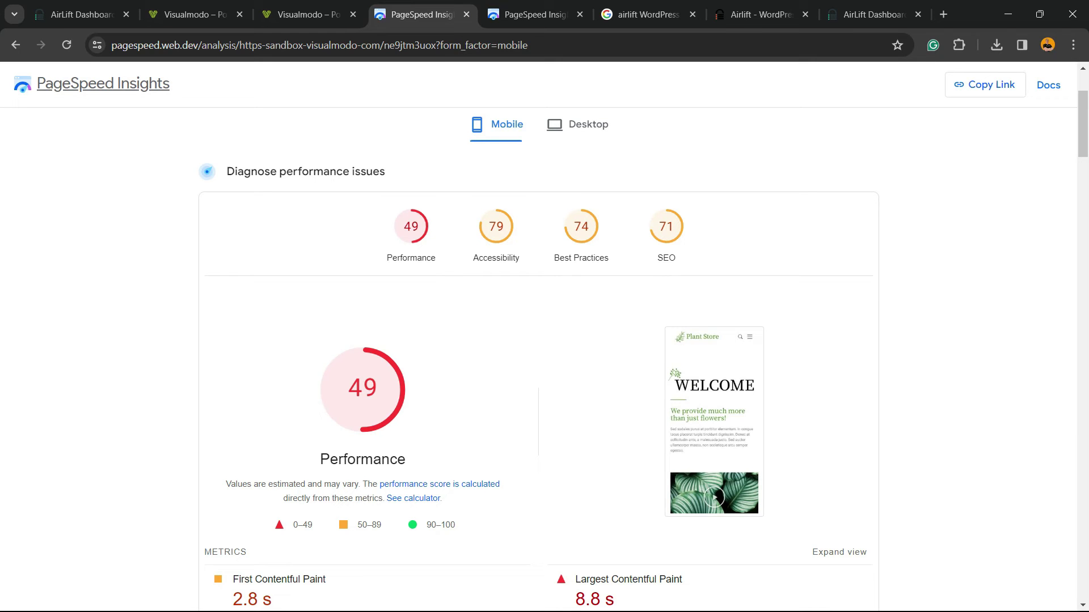
Scroll through AirLift's Site Performance Report and highlight the Original Site 67 score heading
click(195, 15)
click(83, 15)
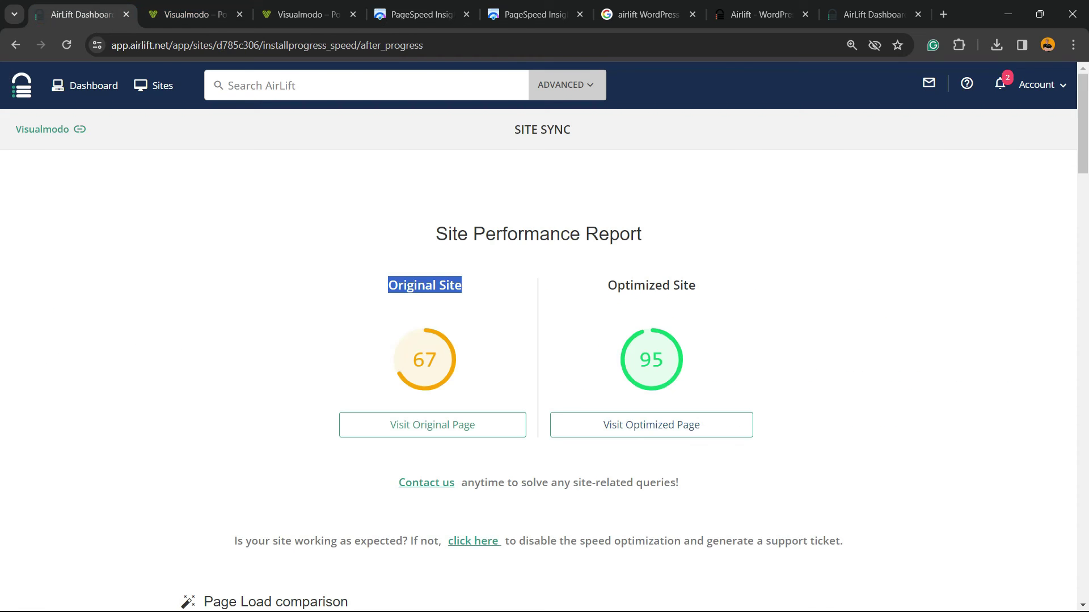
scroll(545, 363, down, 8)
scroll(545, 362, up, 3)
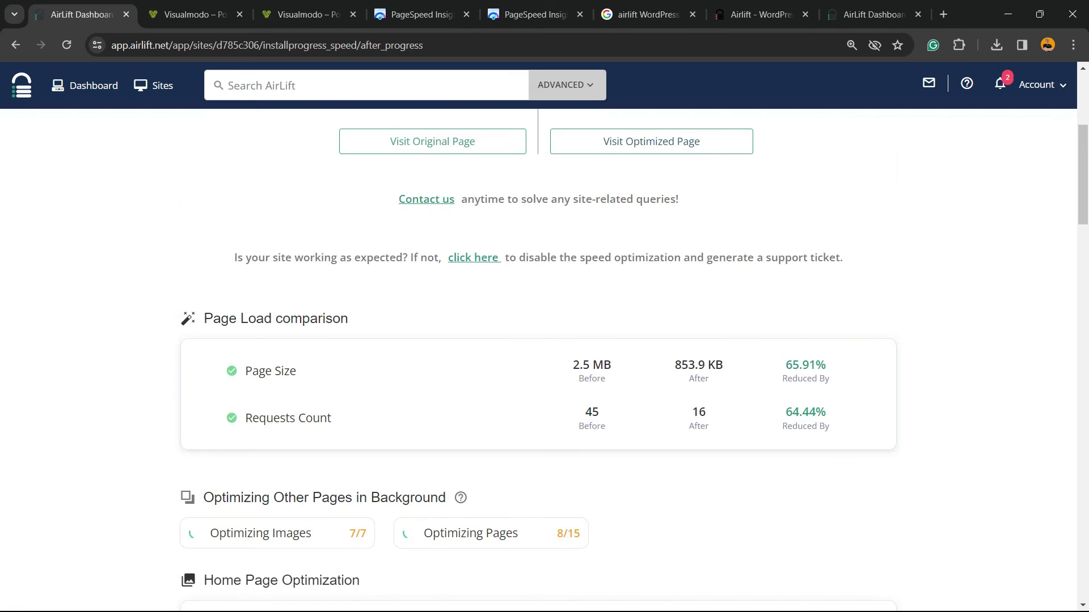
scroll(544, 363, down, 12)
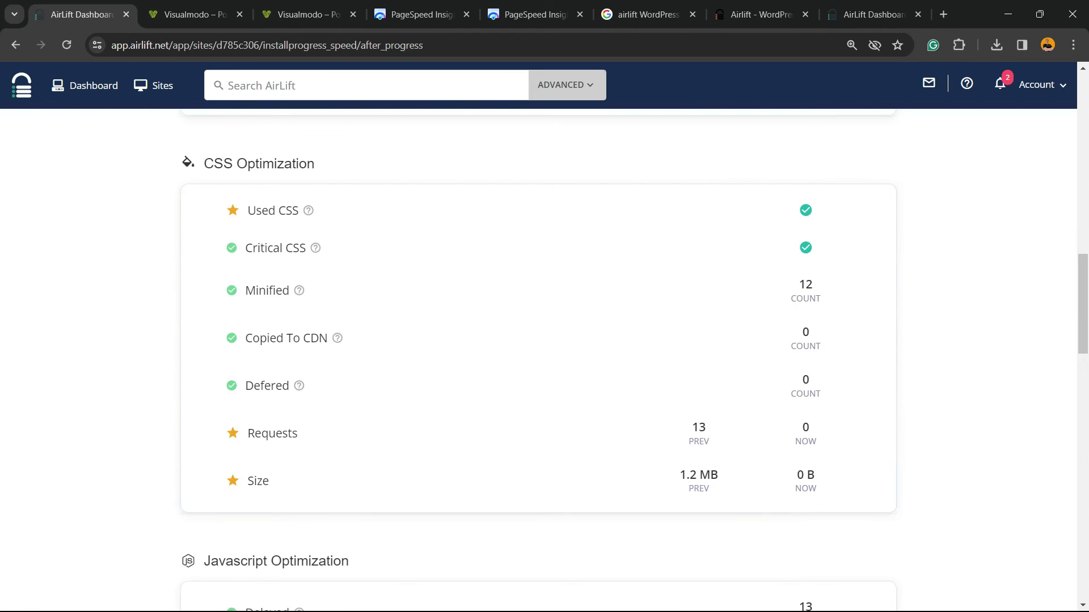
scroll(545, 363, down, 18)
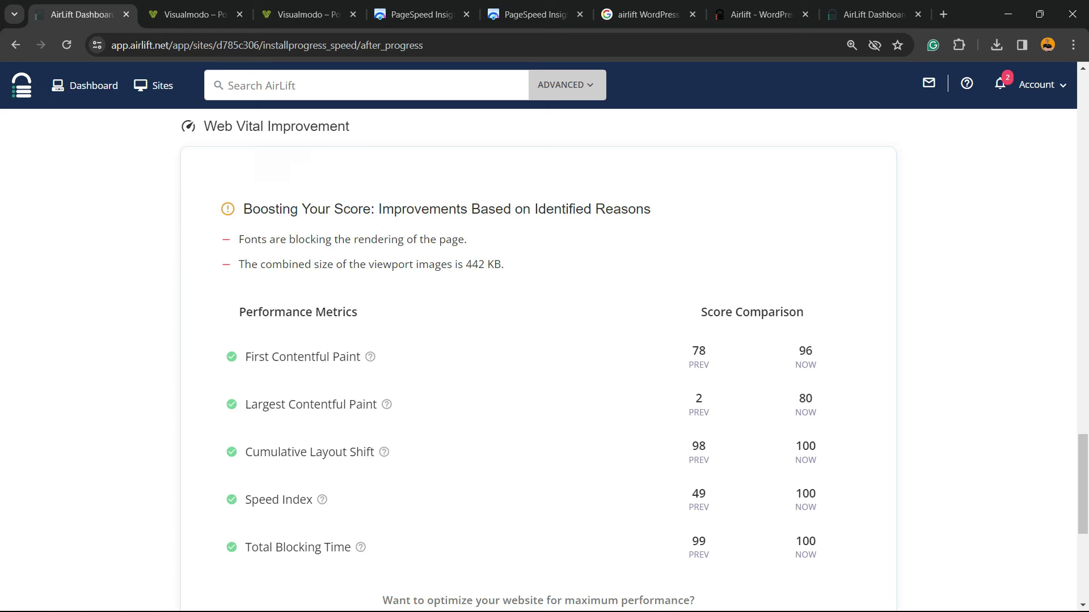
scroll(544, 363, down, 6)
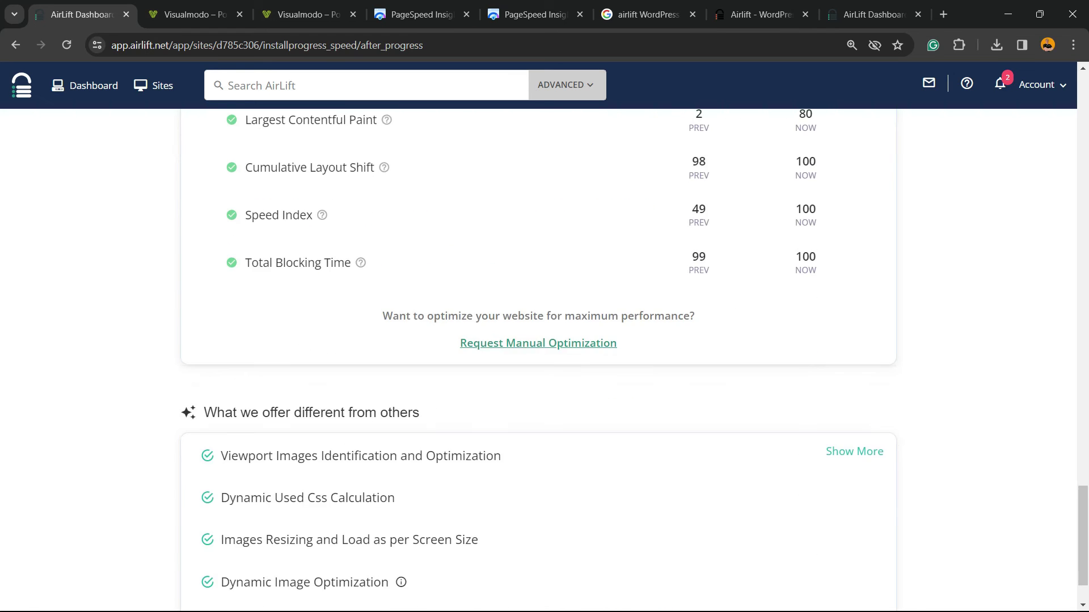
scroll(545, 363, up, 20)
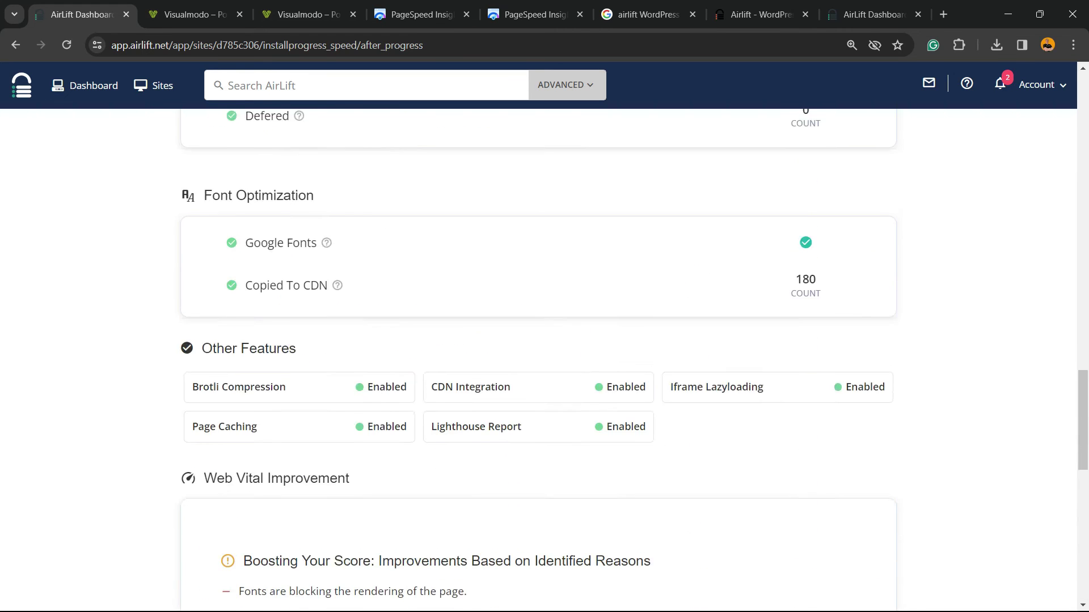
scroll(545, 363, up, 18)
triple_click(425, 209)
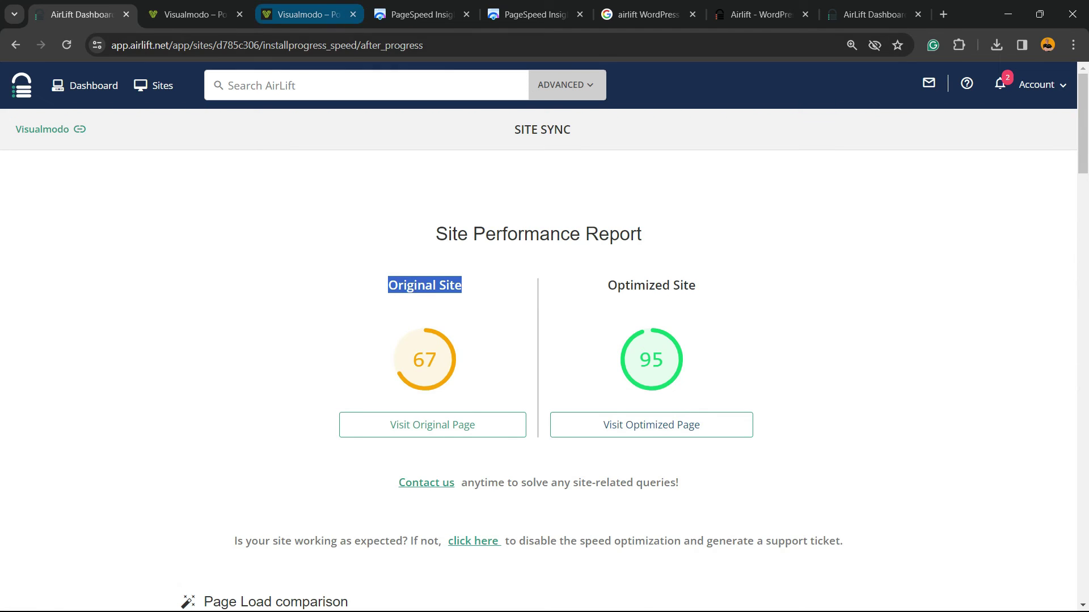
Check the new PageSpeed report: mobile Performance 97 and desktop 94, ending back on mobile
click(309, 15)
click(422, 15)
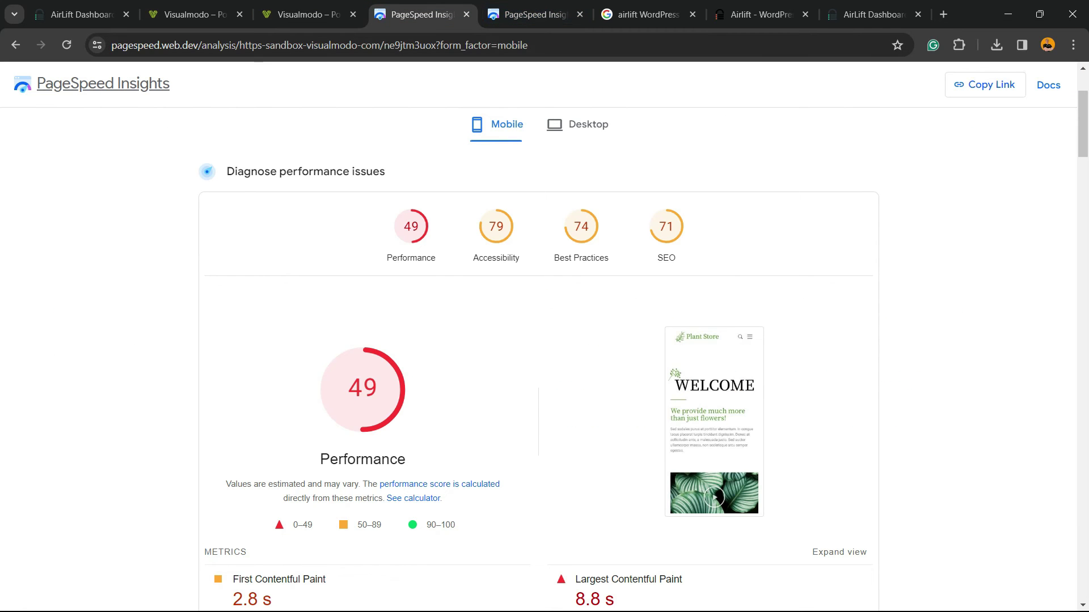
key(ctrl+5)
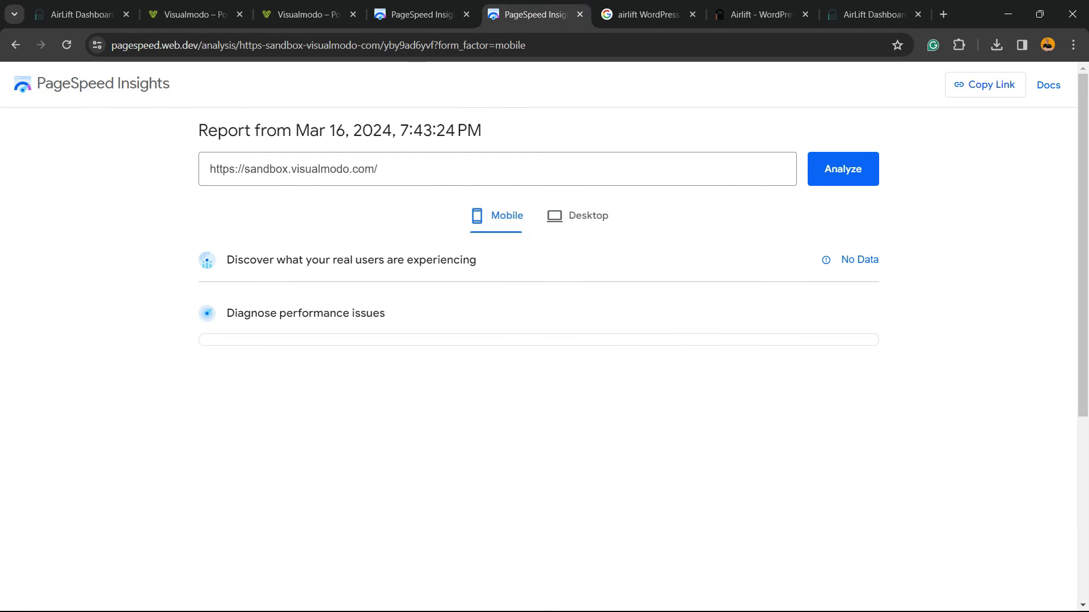
scroll(538, 340, down, 2)
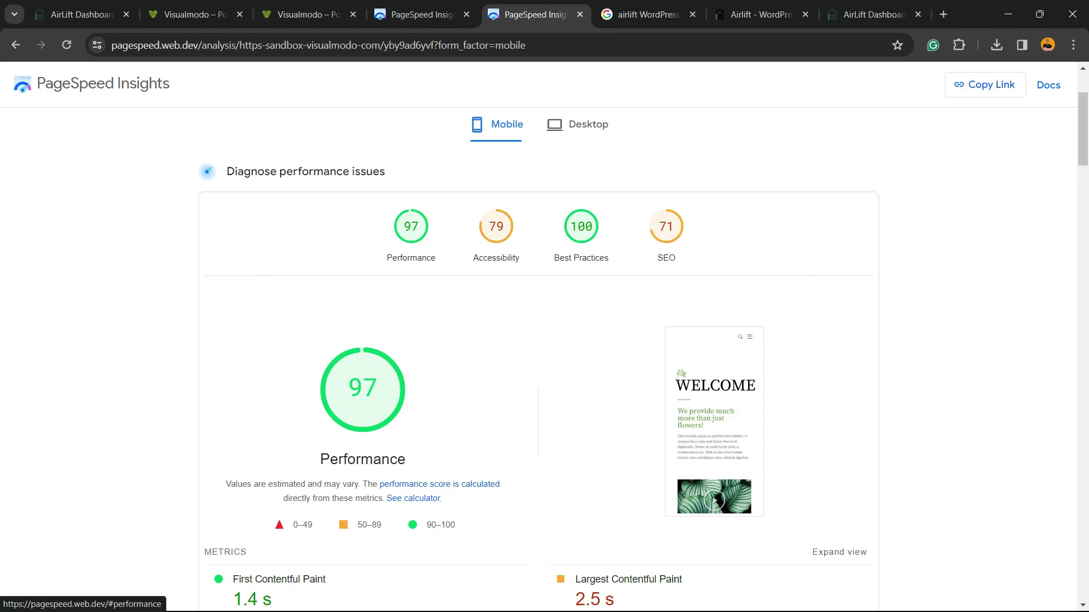
scroll(539, 340, up, 3)
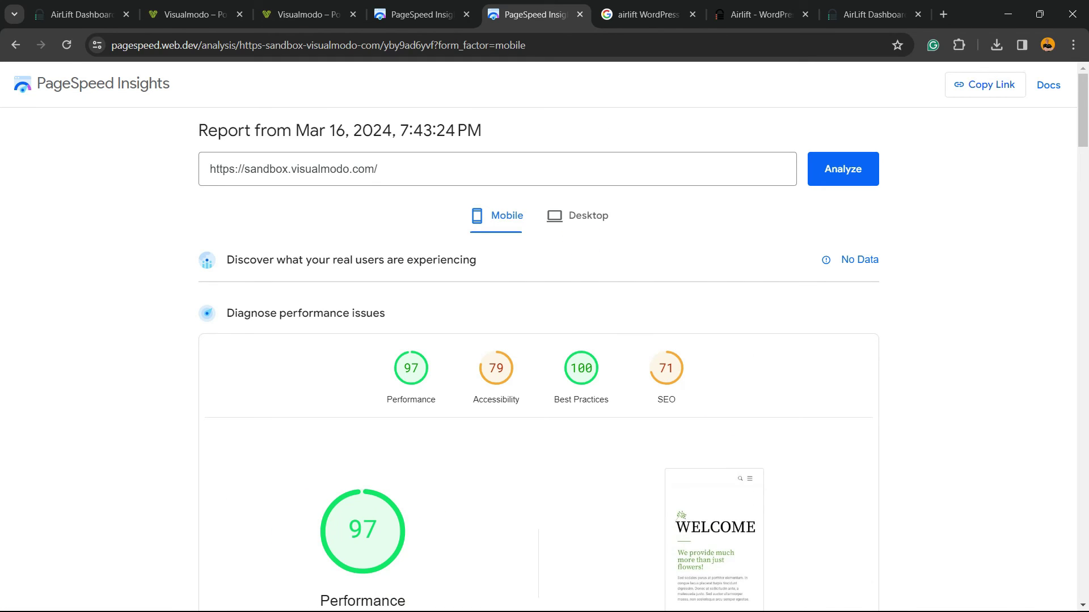
click(576, 216)
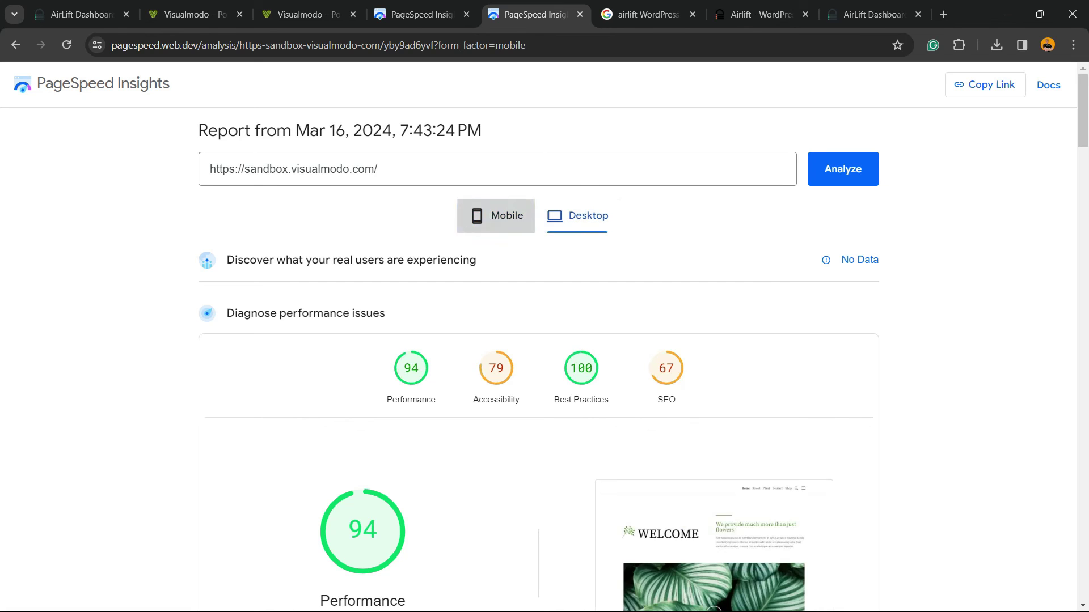
click(496, 215)
click(309, 15)
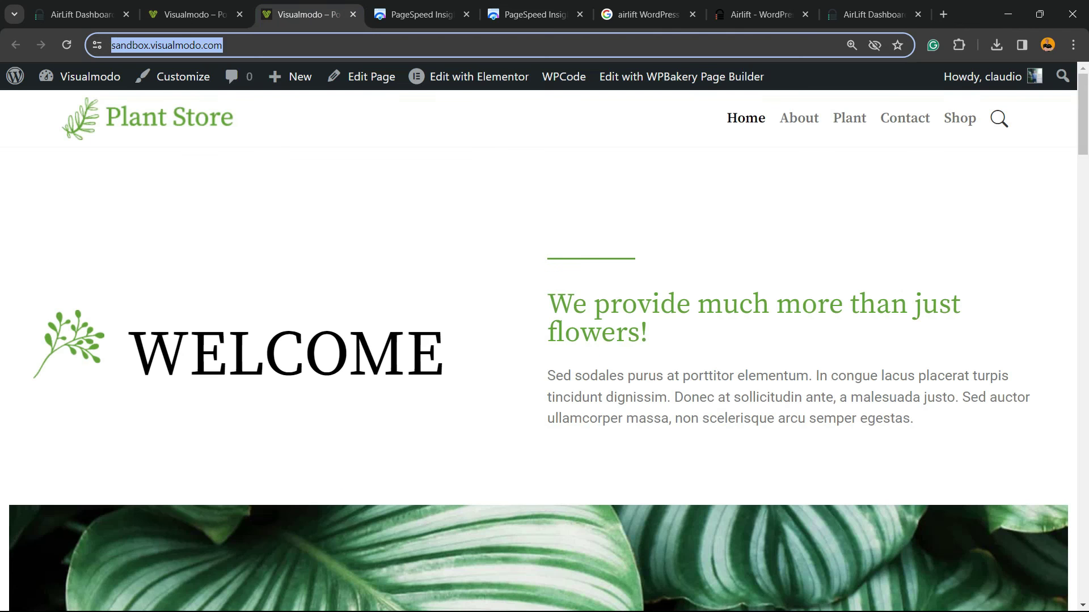
key(ctrl+Tab)
key(ctrl+Tab)
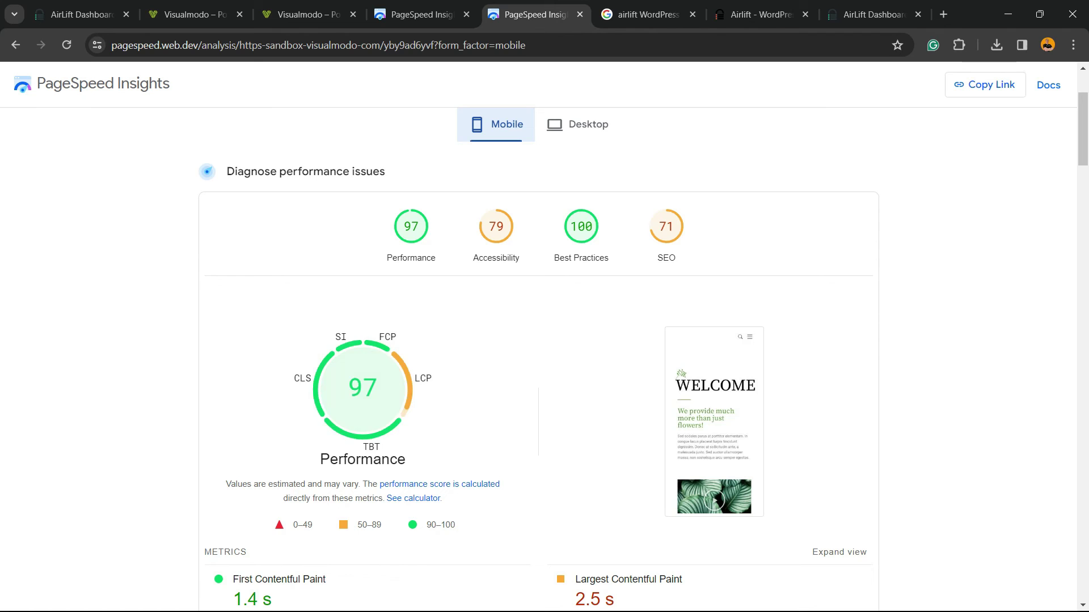
scroll(538, 363, up, 3)
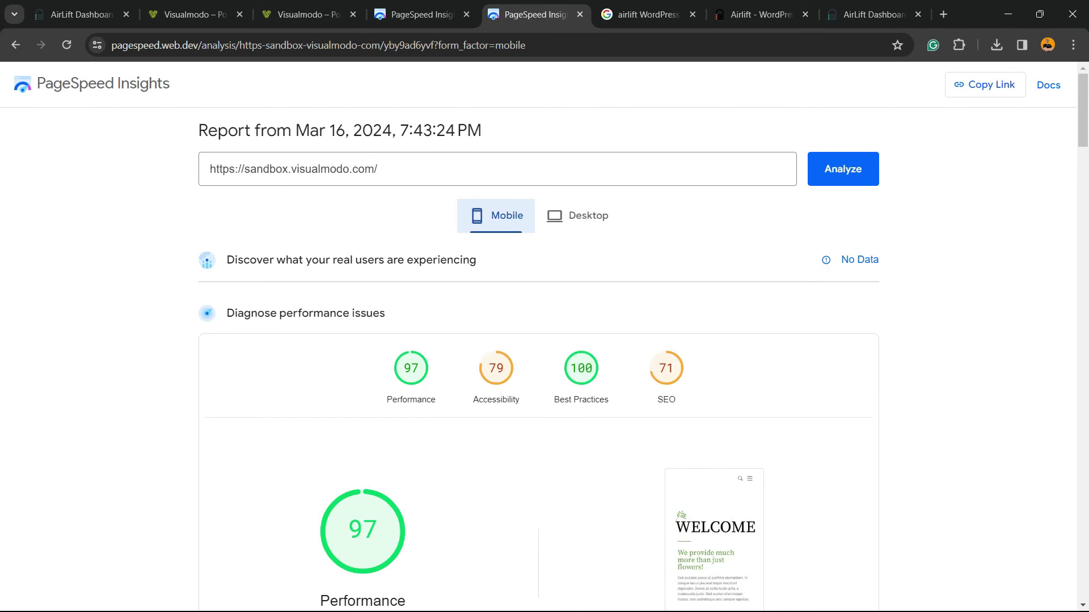
After a look at the AirLift performance report, reload the Plant Store homepage
click(79, 15)
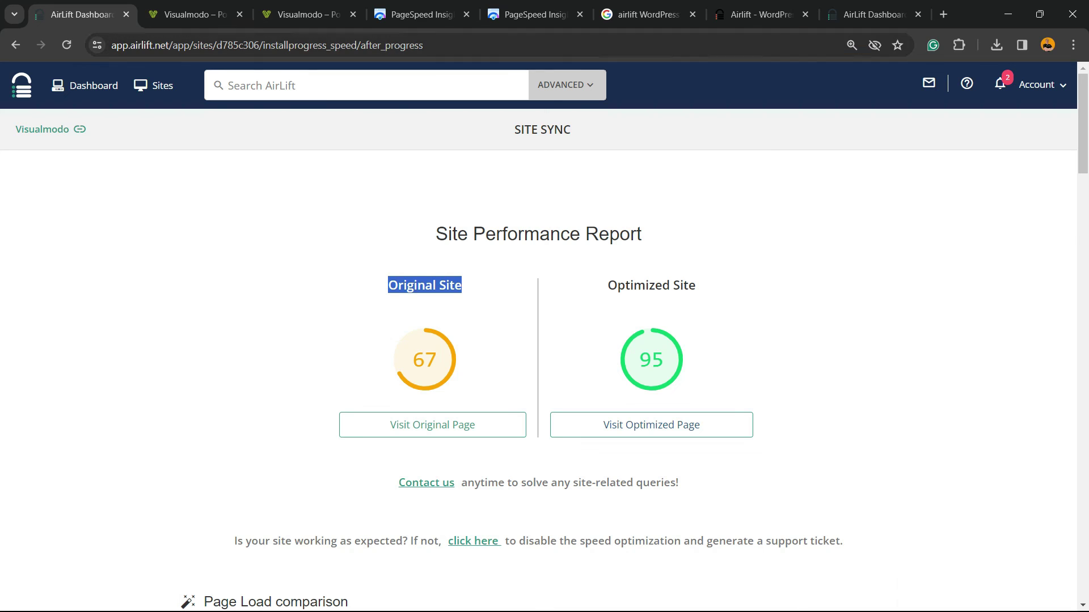
click(194, 14)
click(149, 118)
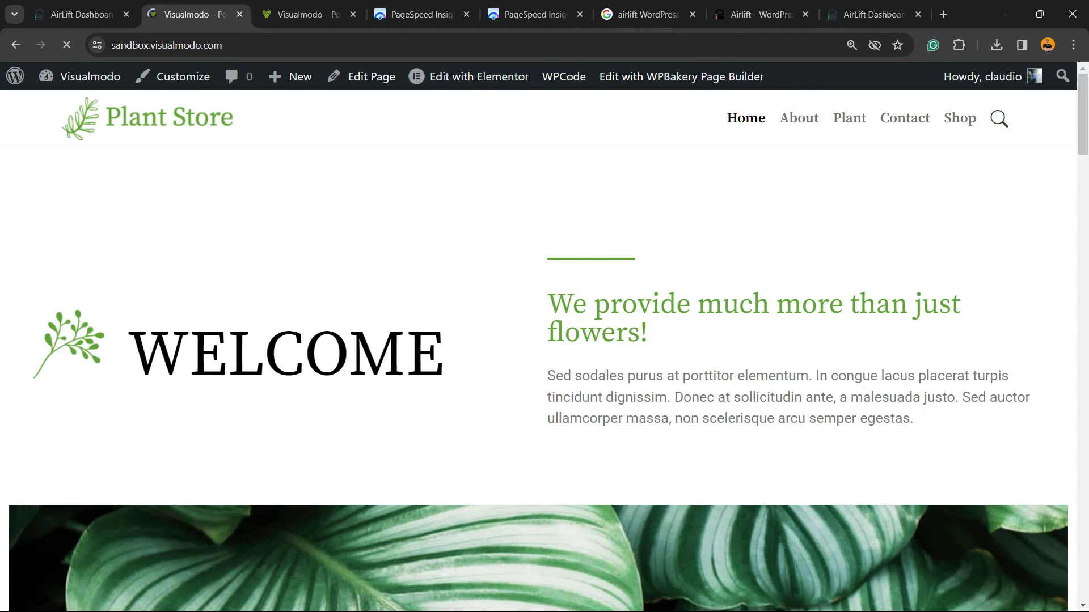
Scroll the optimized homepage from the Welcome section down to the footer and back up
scroll(545, 351, down, 20)
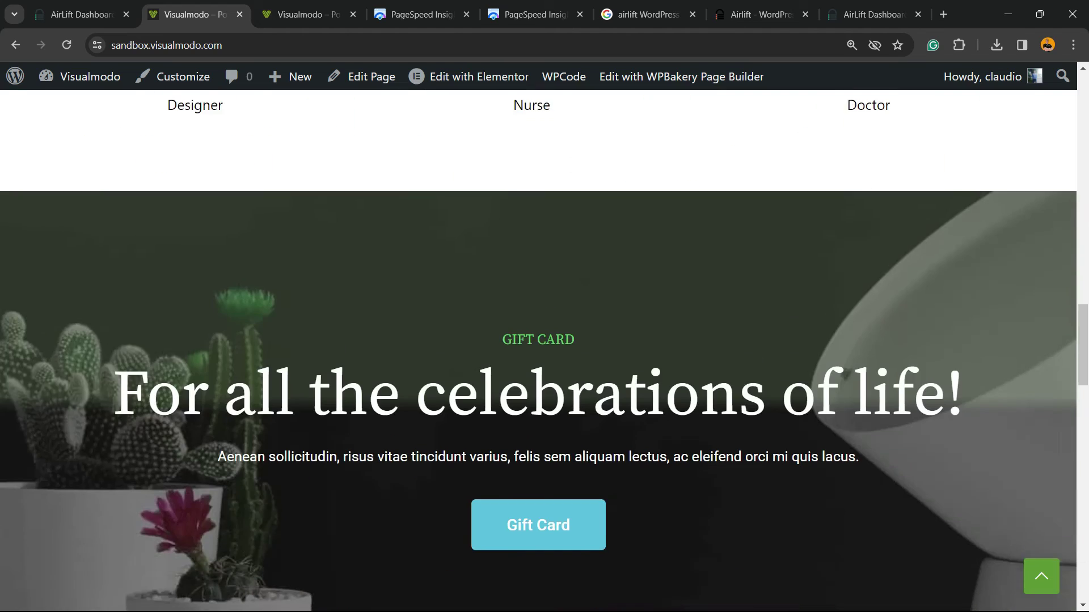
scroll(545, 352, down, 10)
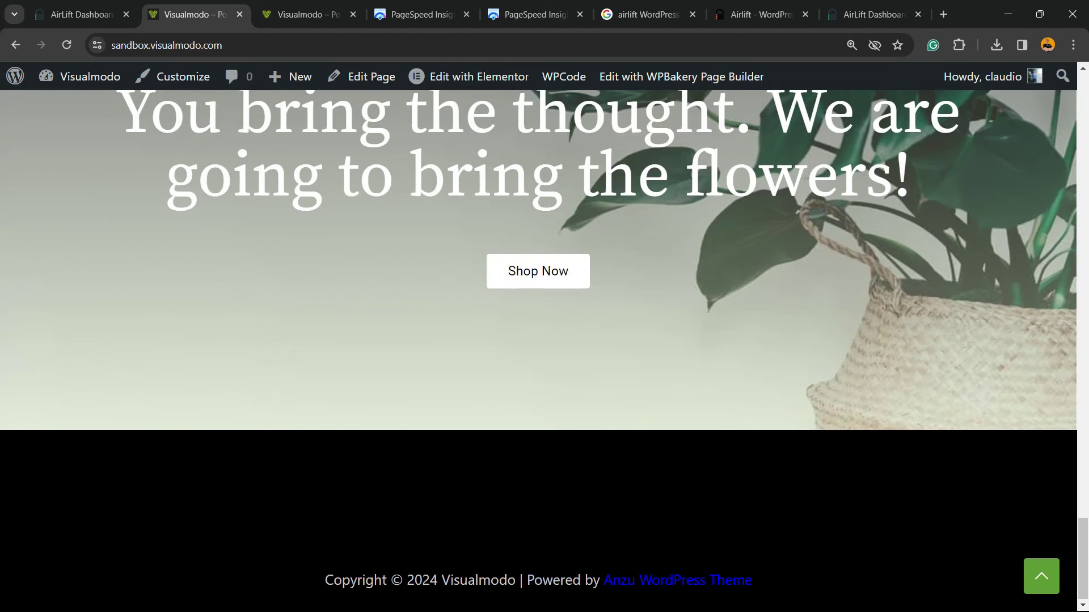
scroll(545, 351, up, 20)
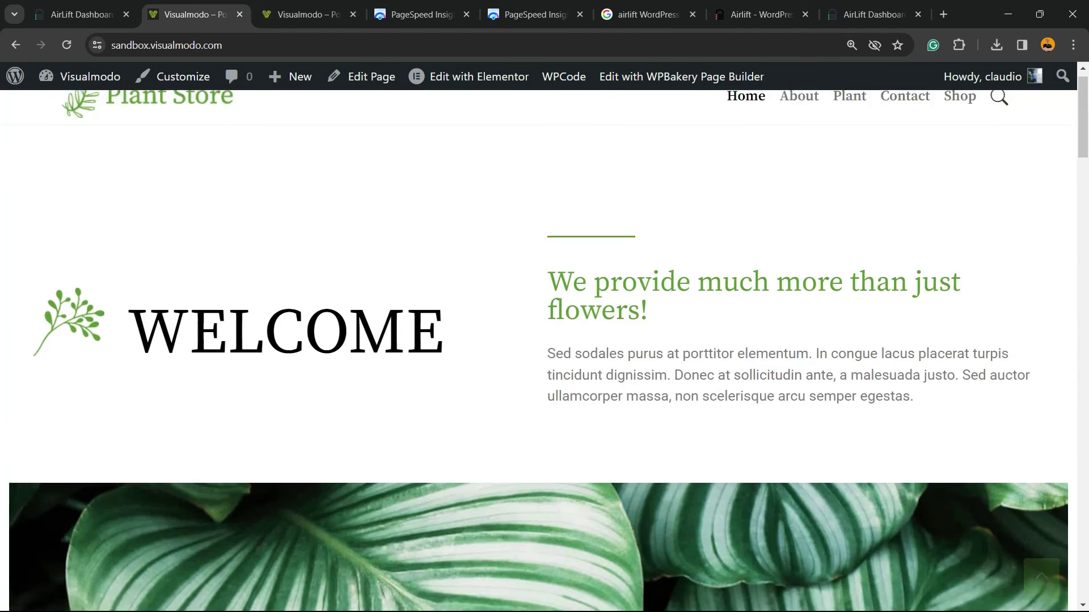
scroll(544, 352, up, 1)
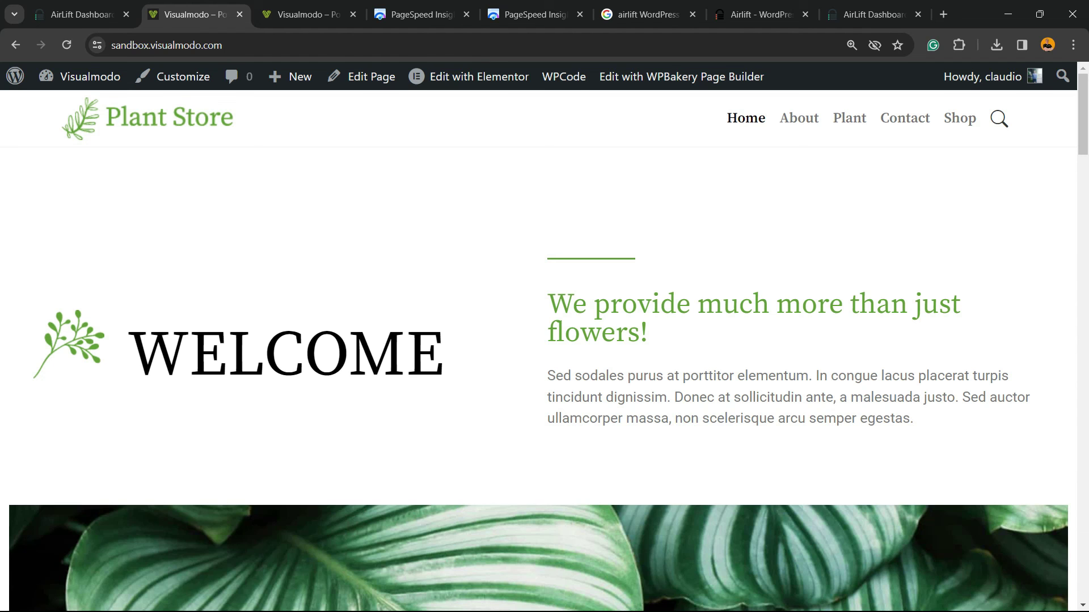
scroll(538, 350, down, 3)
scroll(539, 350, up, 3)
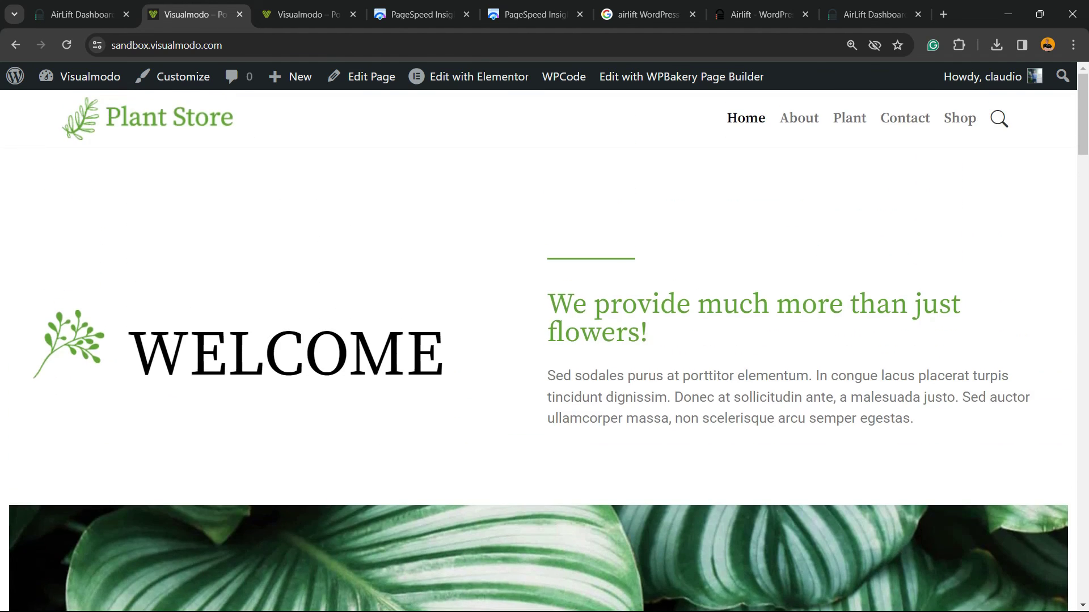